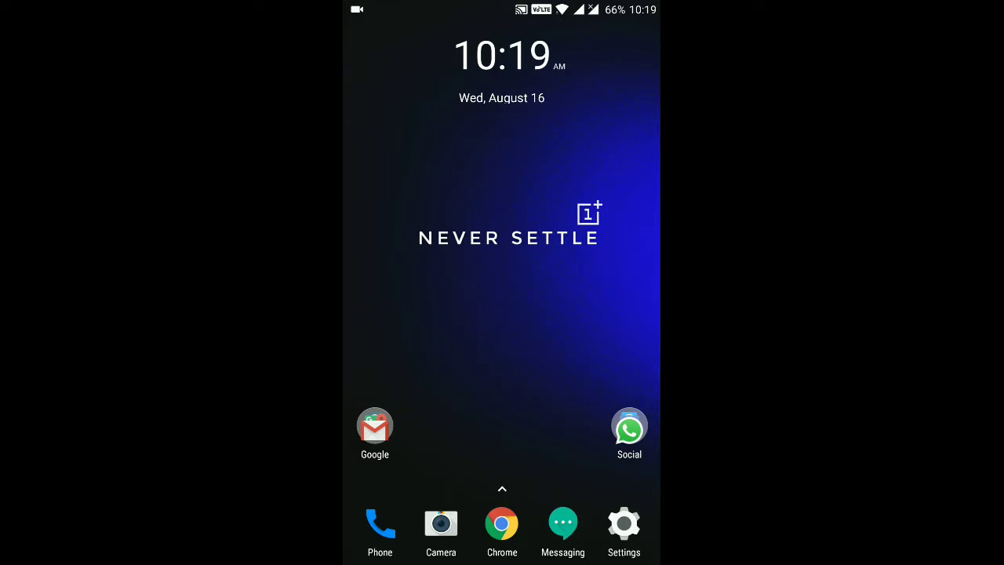
Step: Open the Google apps folder on the home screen to reach Play Store
left_click(374, 427)
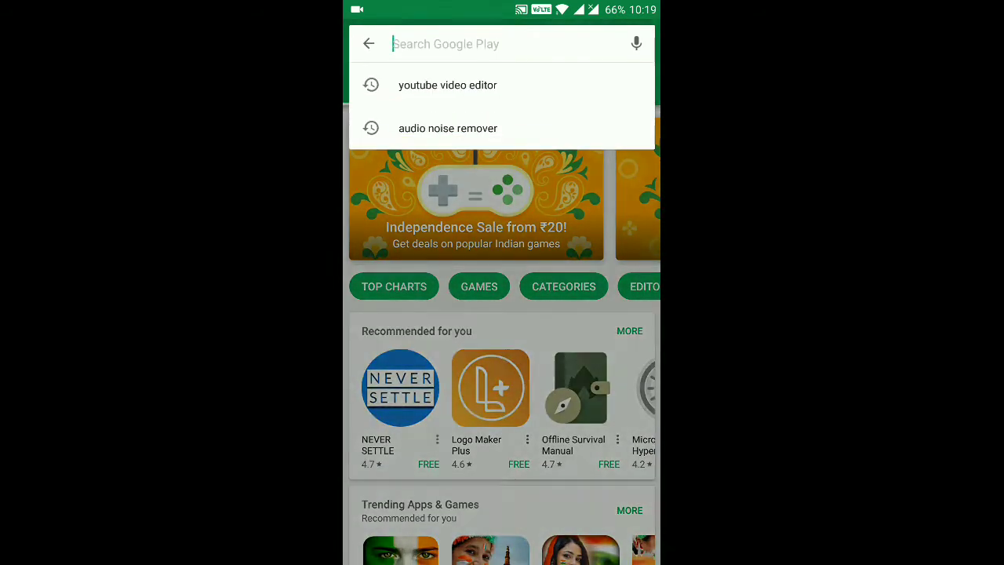
Step: Search Play Store for 'greenify' and install Greenify
type("gre")
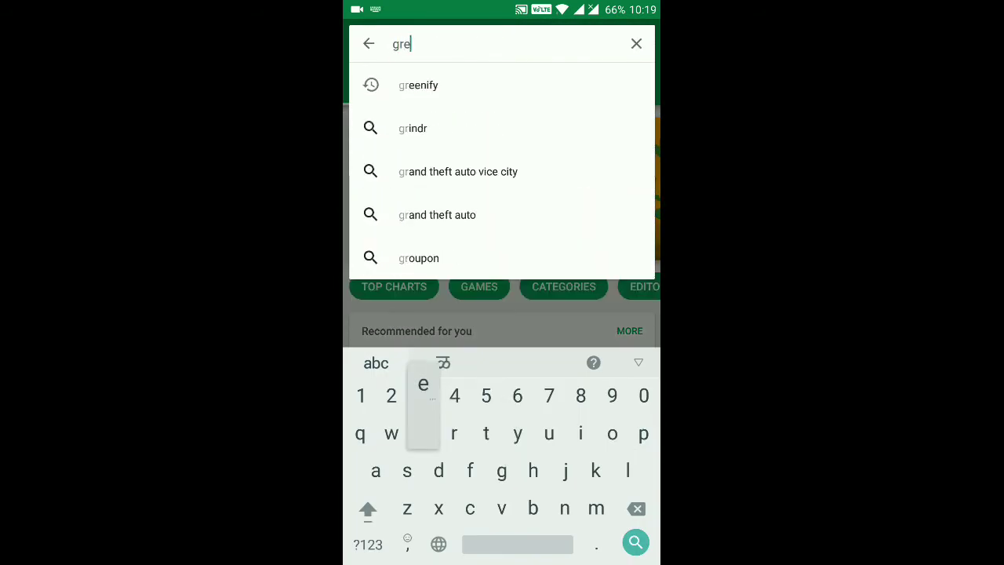
type("e")
left_click(447, 85)
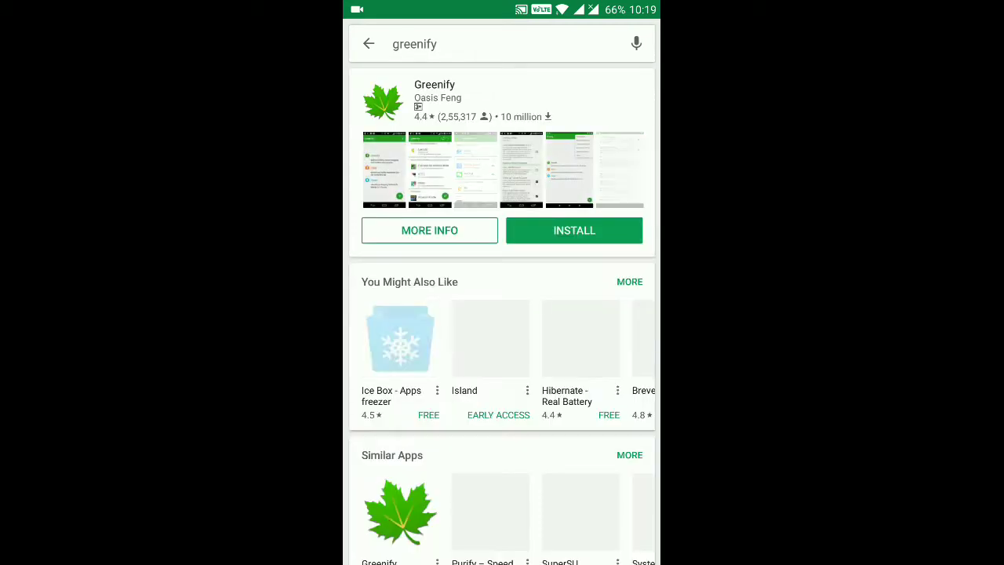
left_click(574, 230)
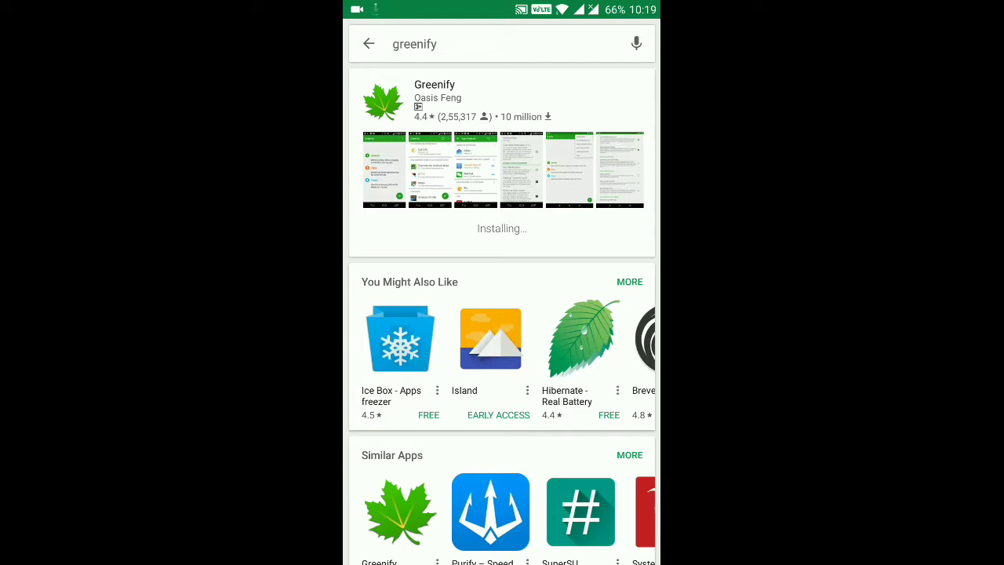
Step: Install Greenify (Donation Package) from Similar Apps, accepting its permissions
scroll(502, 313, "down", 2)
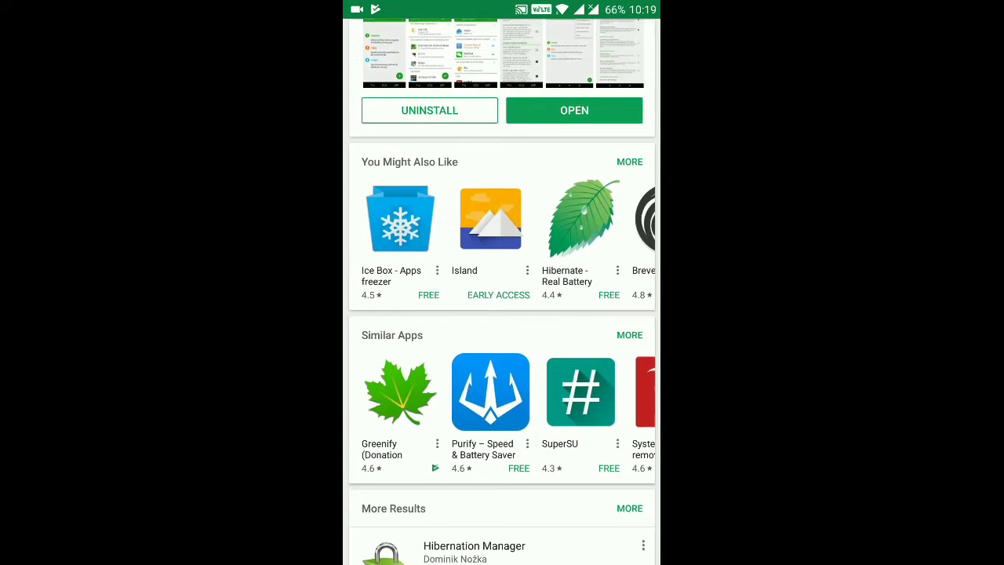
left_click(399, 394)
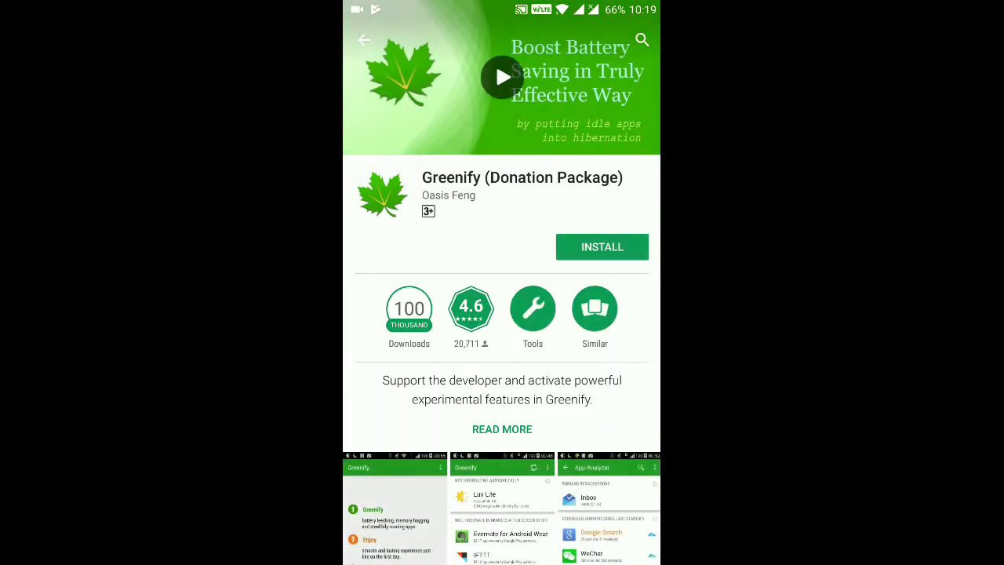
left_click(602, 247)
left_click(587, 376)
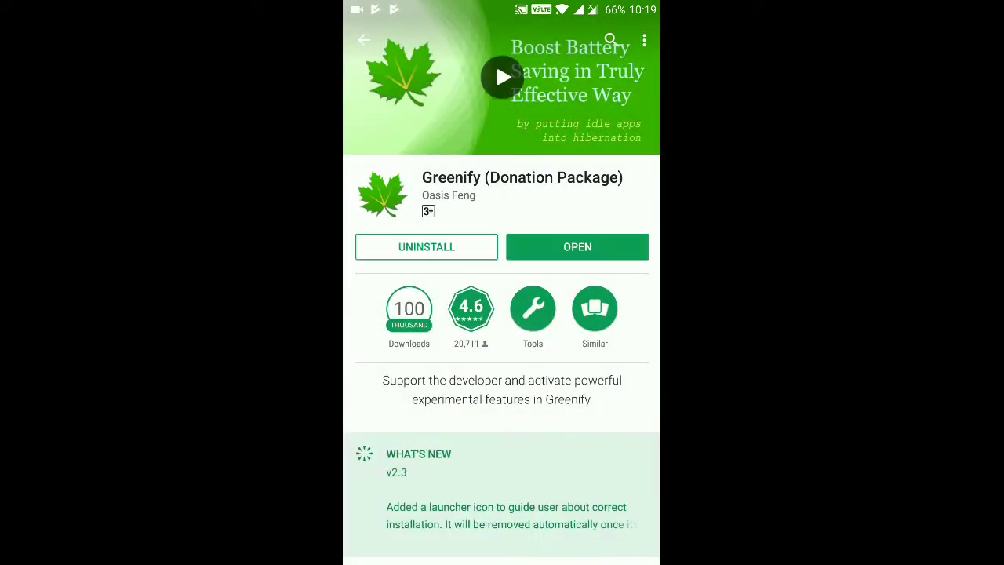
Step: Leave Play Store and return to the home screen
scroll(502, 353, "down", 5)
key("Escape")
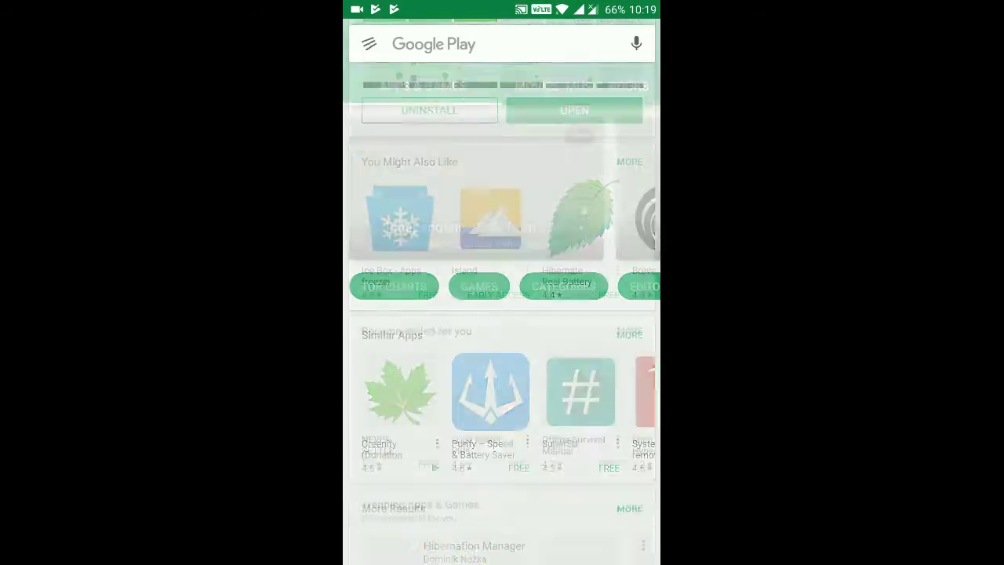
key("super")
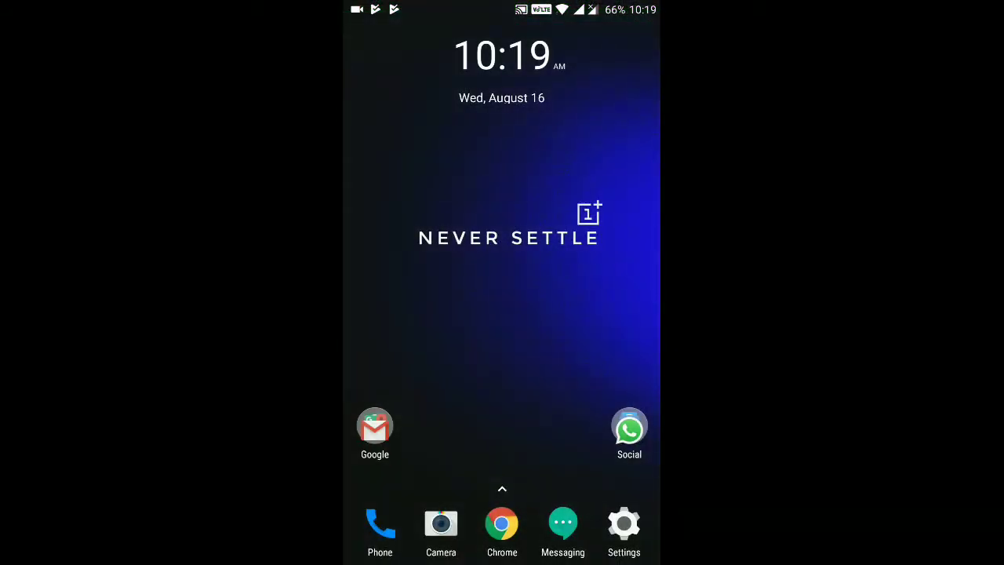
Step: Dismiss both Greenify install notifications from the notification shade
left_click_drag(502, 8, 502, 314)
left_click_drag(423, 275, 659, 275)
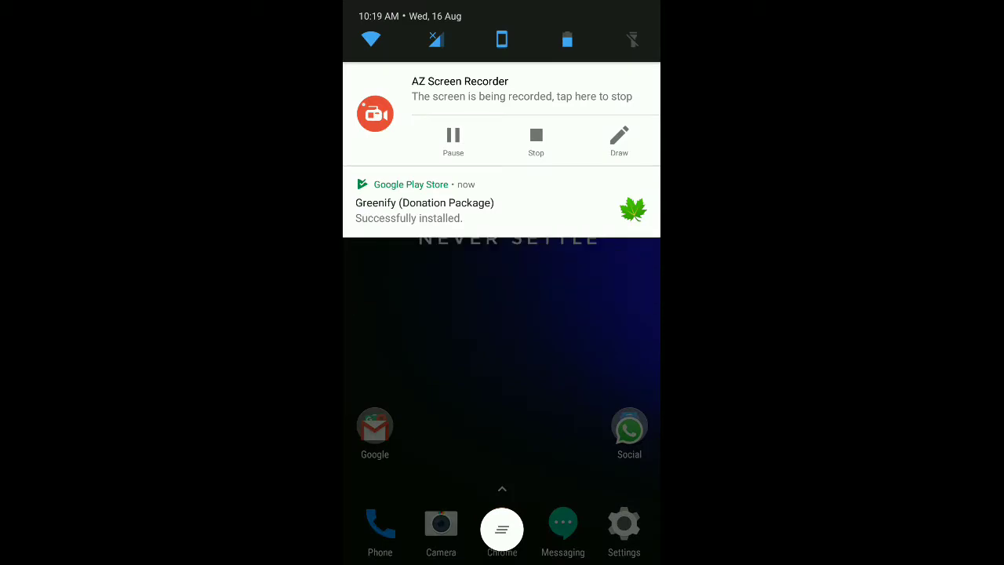
left_click_drag(424, 203, 659, 204)
left_click_drag(502, 392, 502, 79)
Step: Launch Greenify from the app drawer
left_click_drag(502, 471, 502, 157)
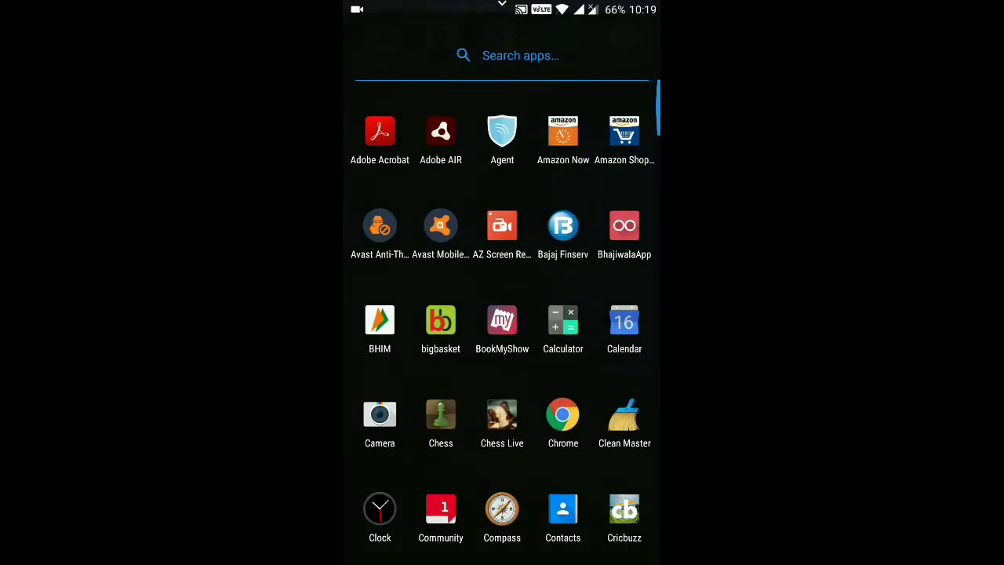
left_click_drag(502, 431, 502, 118)
left_click_drag(502, 392, 502, 239)
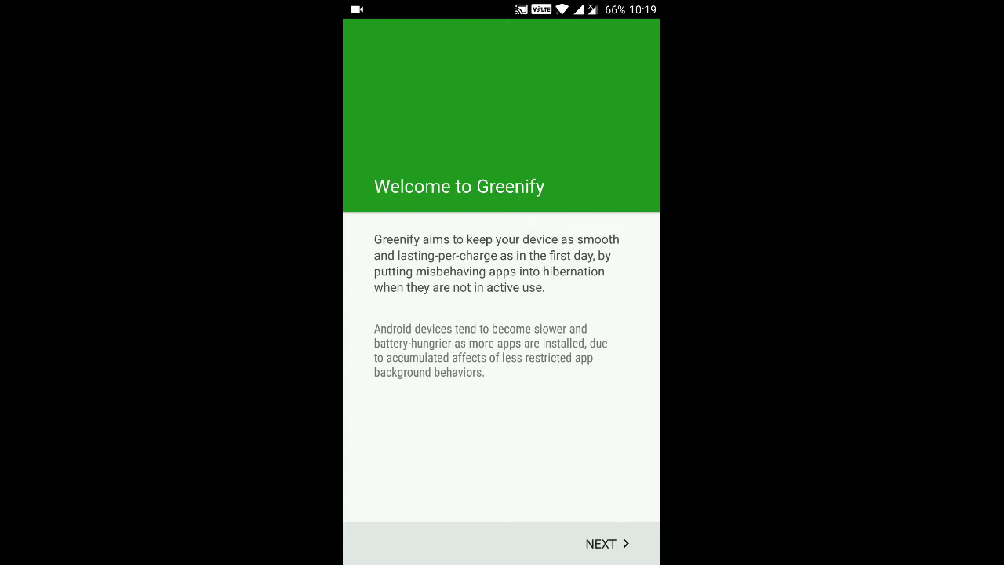
Step: Choose 'My device is NOT rooted' and confirm daily fingerprint unlock in Greenify's setup
left_click(606, 543)
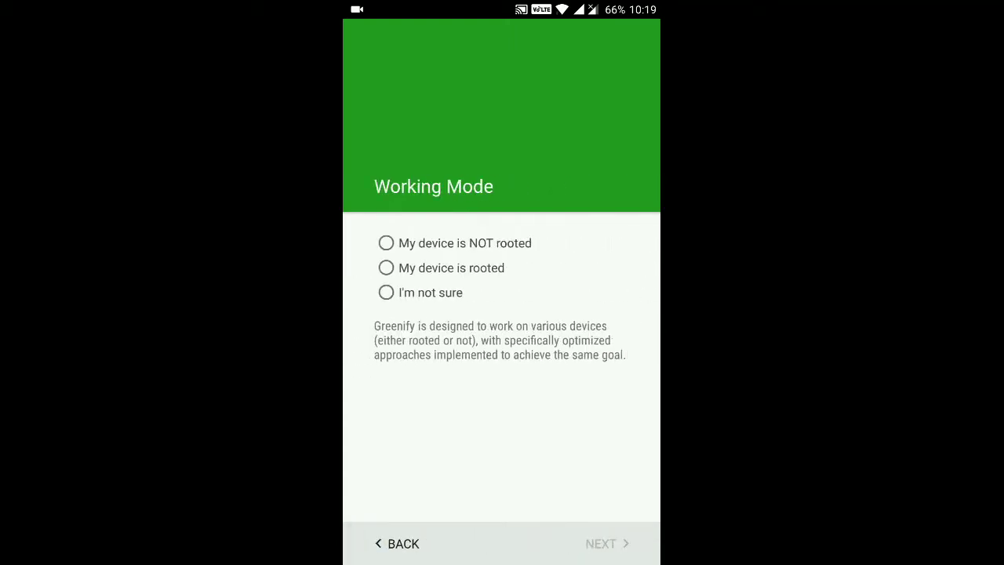
left_click(386, 243)
left_click(606, 543)
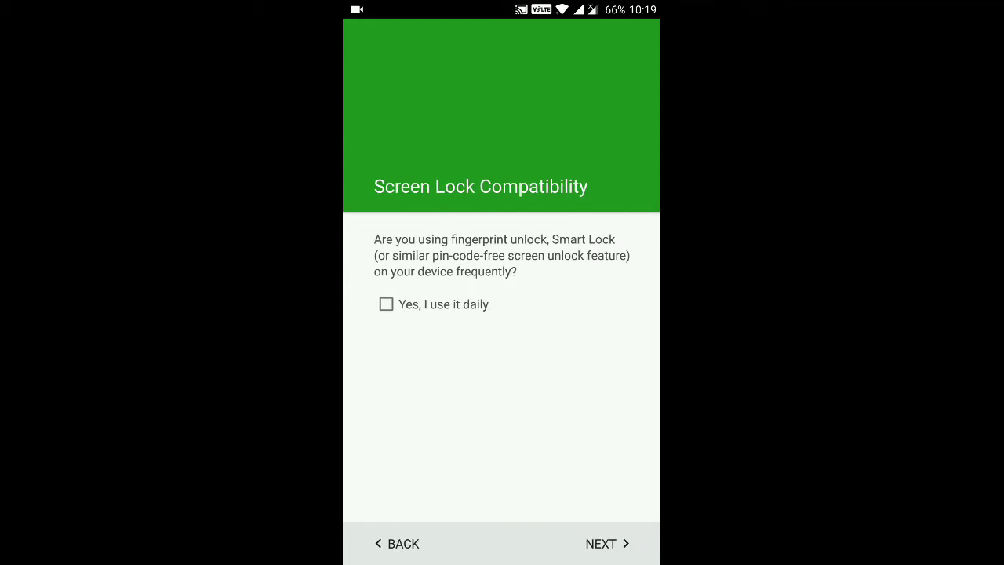
left_click(386, 304)
left_click(606, 543)
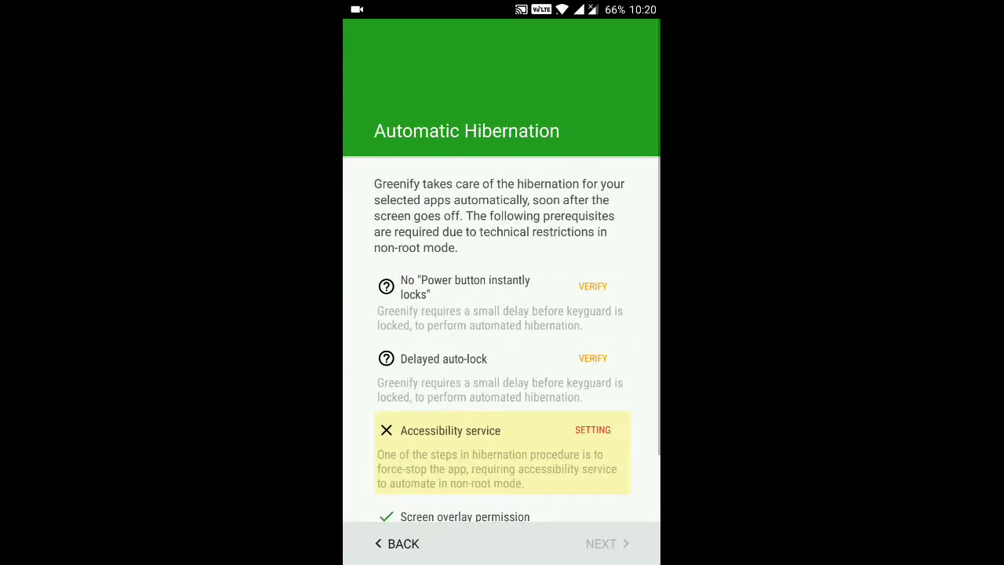
scroll(502, 313, "down", 2)
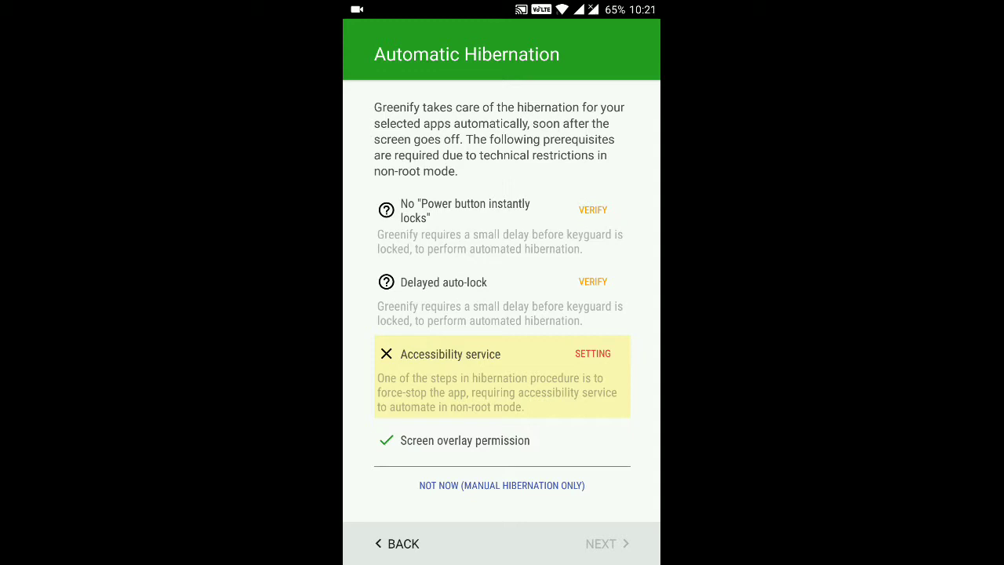
left_click(593, 209)
scroll(502, 314, "down", 5)
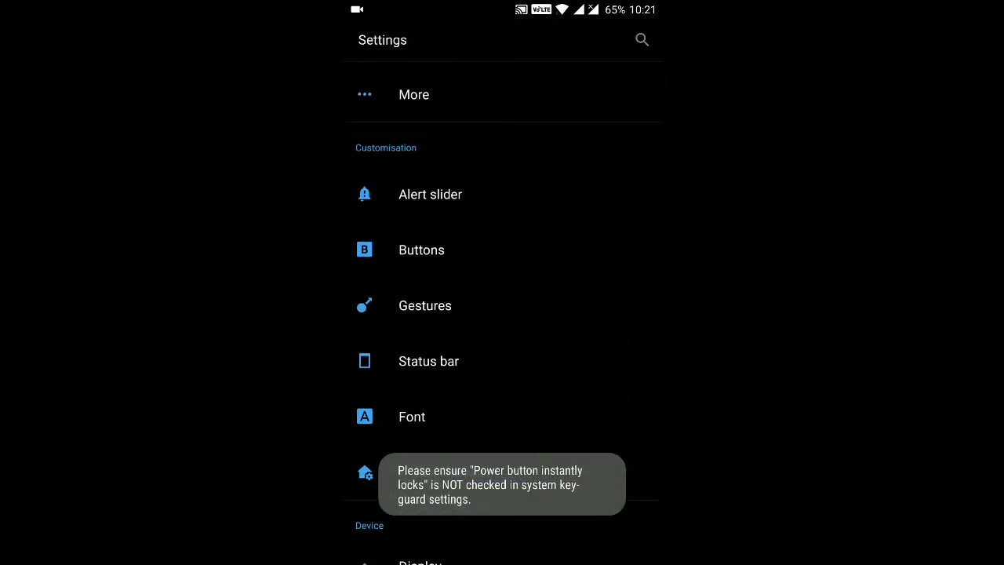
scroll(502, 314, "down", 3)
scroll(502, 314, "down", 2)
scroll(502, 314, "down", 2)
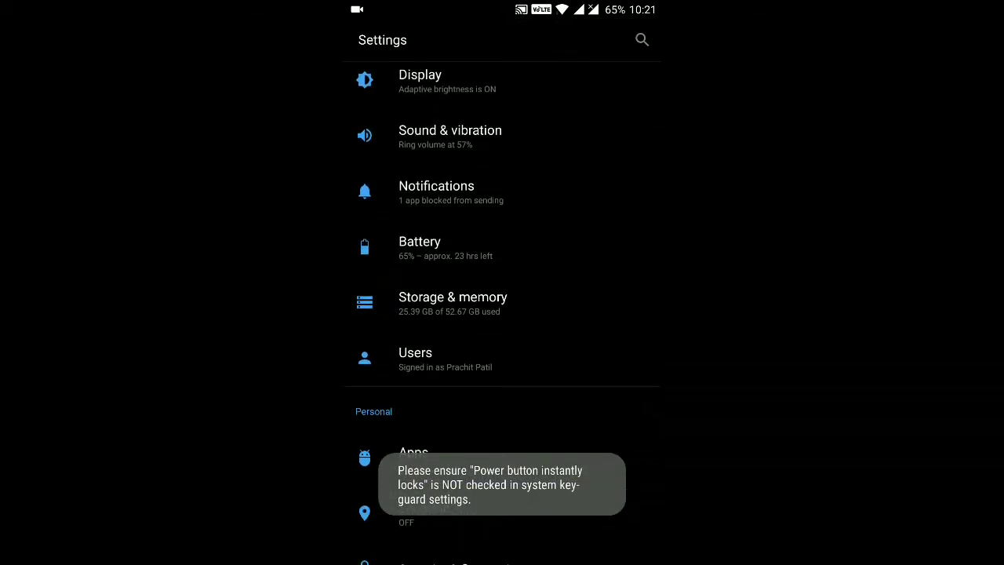
scroll(502, 314, "down", 3)
scroll(502, 314, "down", 1)
scroll(502, 313, "down", 2)
left_click(460, 327)
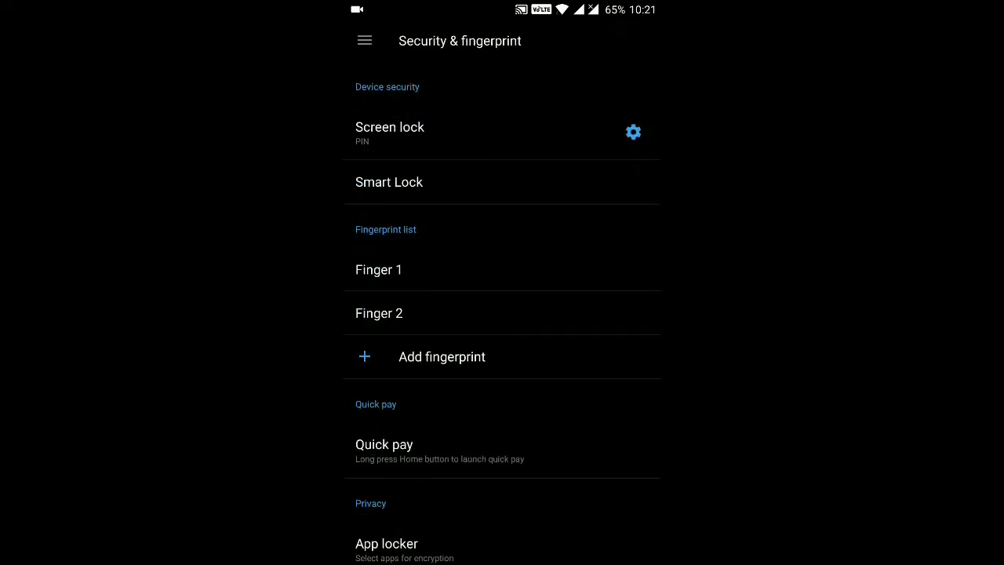
scroll(502, 313, "down", 2)
scroll(502, 313, "down", 1)
scroll(502, 314, "down", 2)
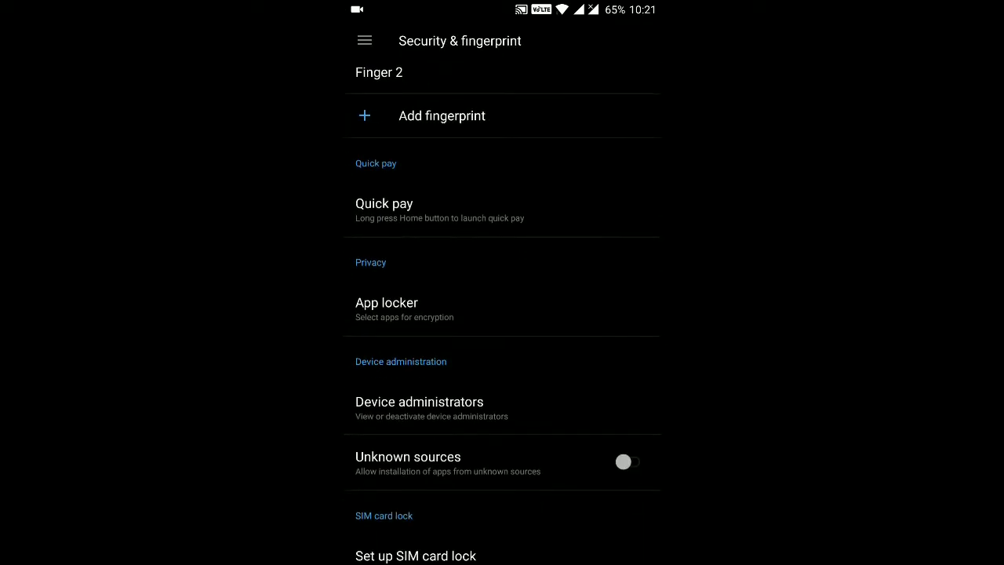
scroll(502, 314, "down", 1)
scroll(502, 314, "down", 3)
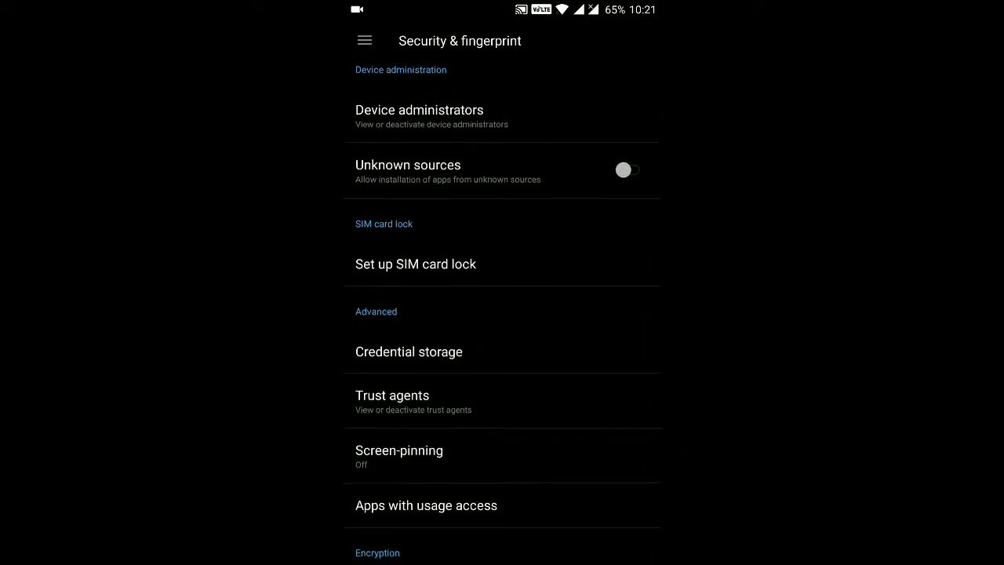
scroll(502, 313, "up", 5)
left_click(633, 132)
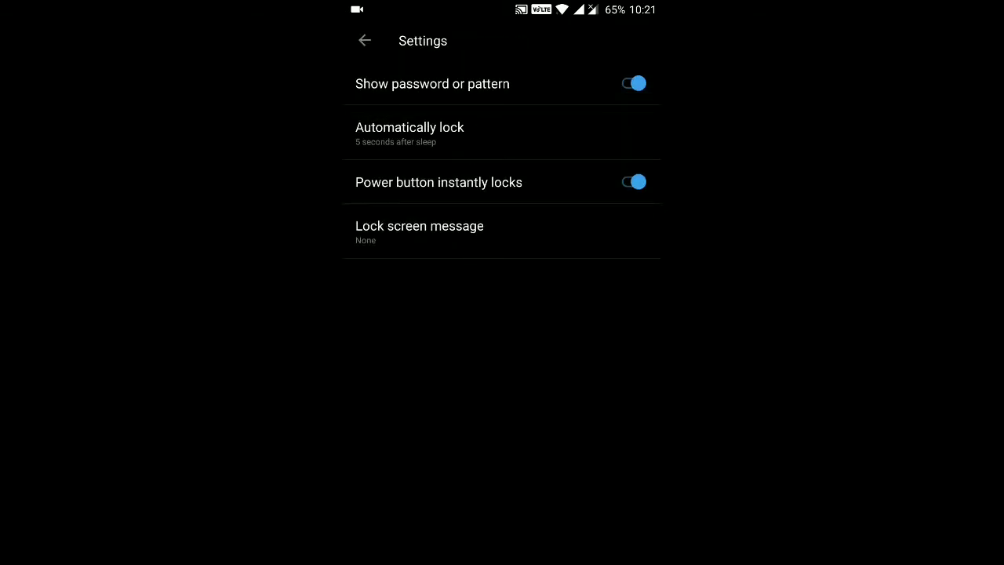
left_click(634, 182)
left_click(634, 182)
left_click(409, 132)
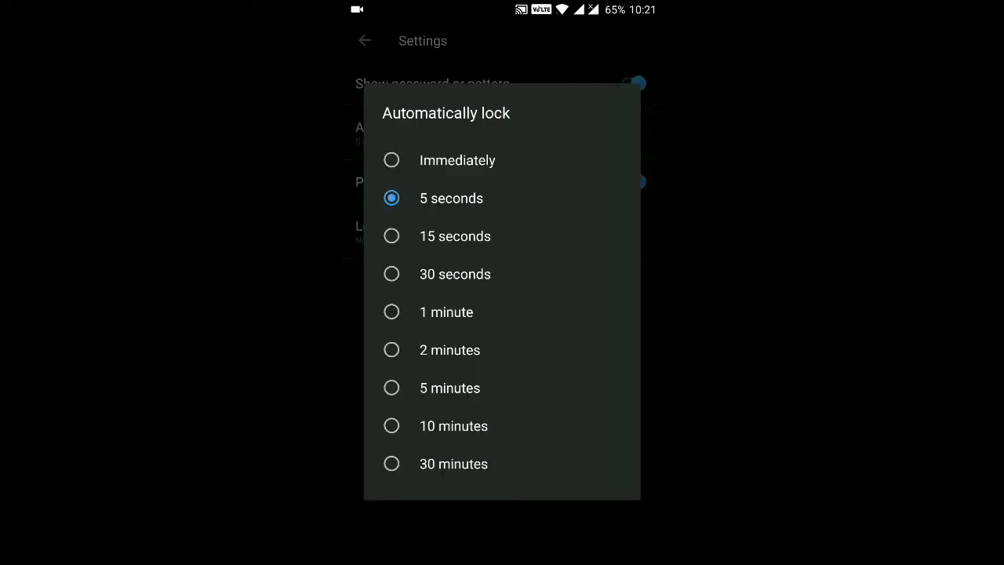
key("Escape")
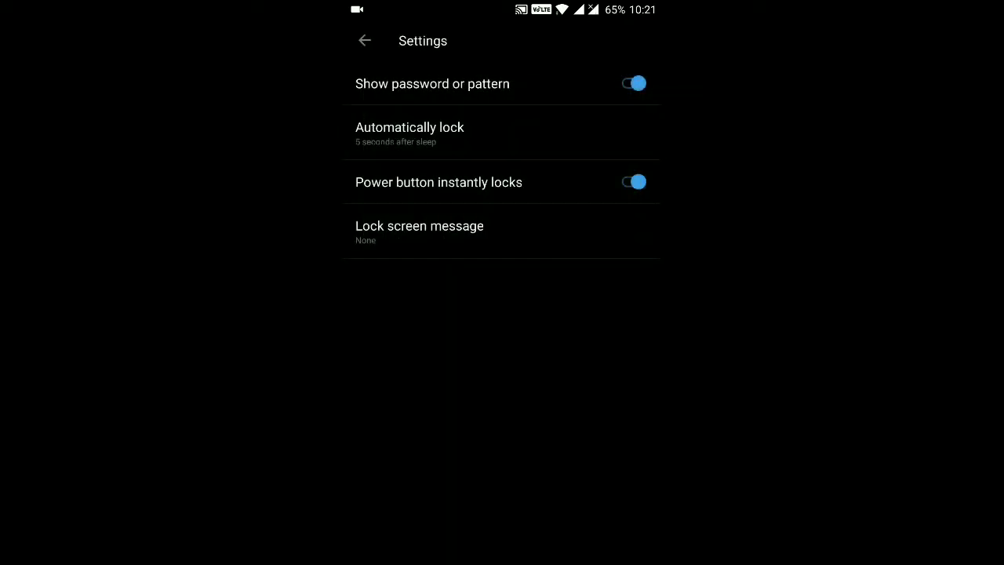
key("Escape")
key("Escape")
key("Escape")
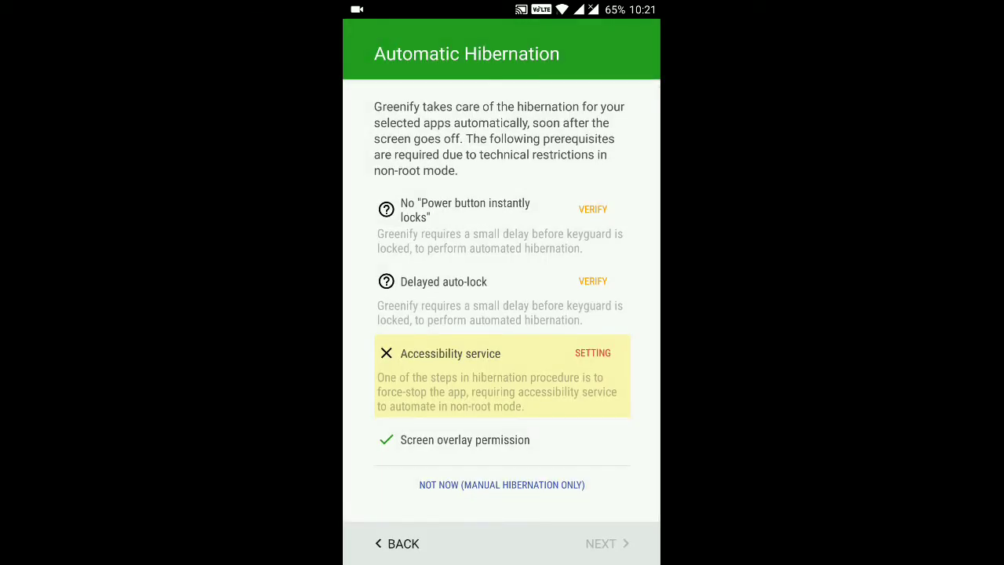
Step: View the Greenify - Automated Hibernation accessibility service, leave it off, and return
left_click(592, 353)
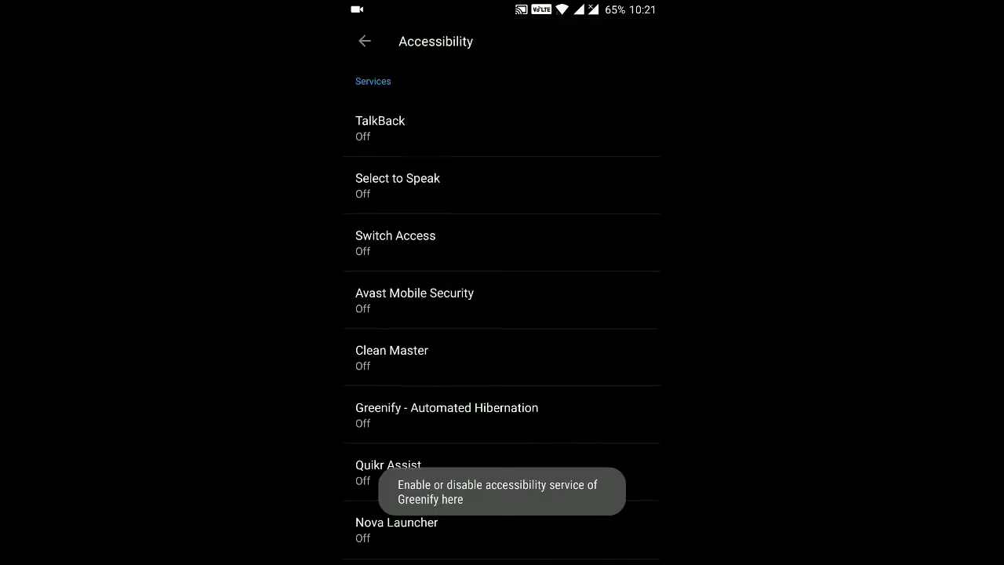
scroll(502, 314, "down", 2)
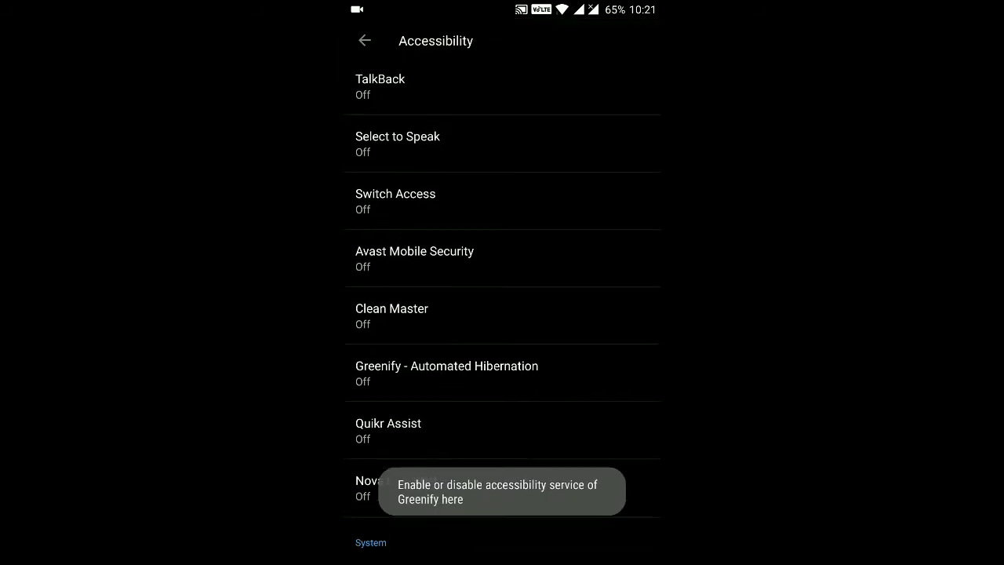
left_click(446, 344)
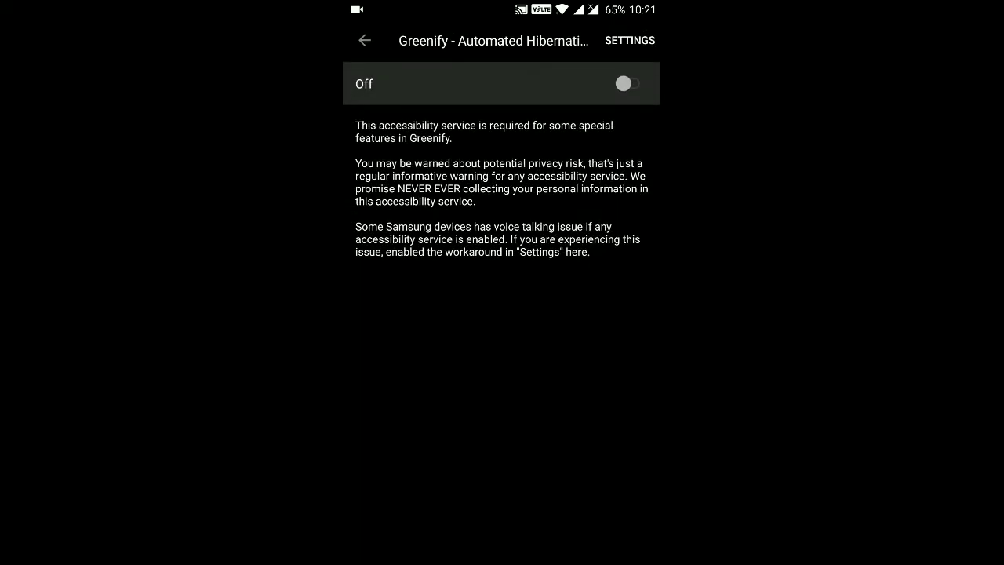
left_click(365, 40)
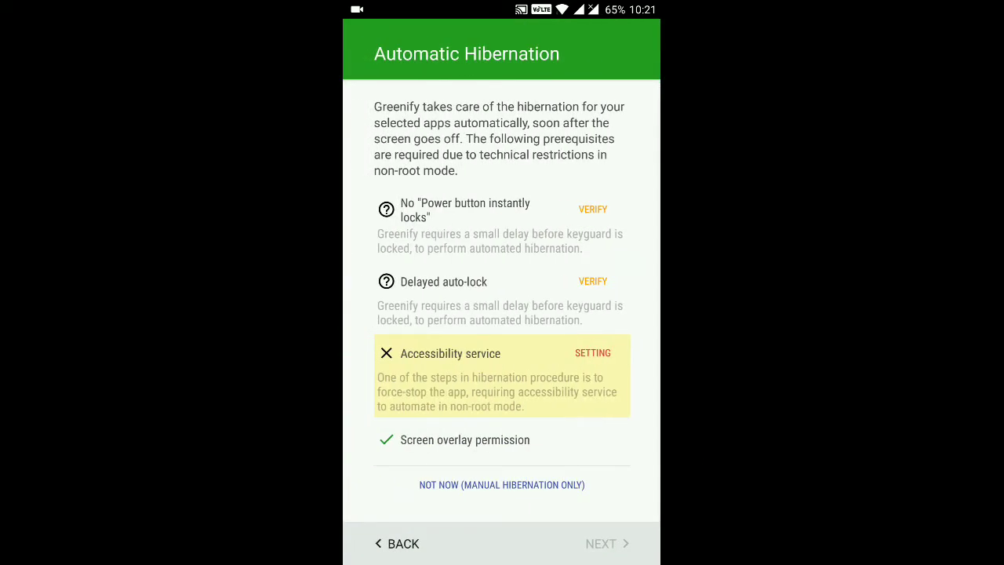
Step: Finish Greenify's setup with manual-only hibernation and smart hibernation skipped
left_click(502, 484)
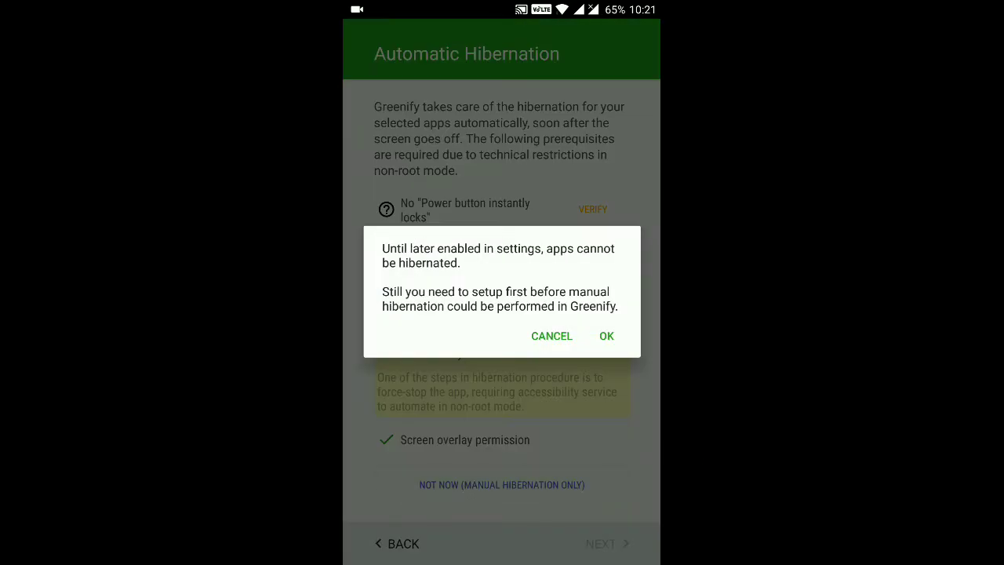
left_click(606, 336)
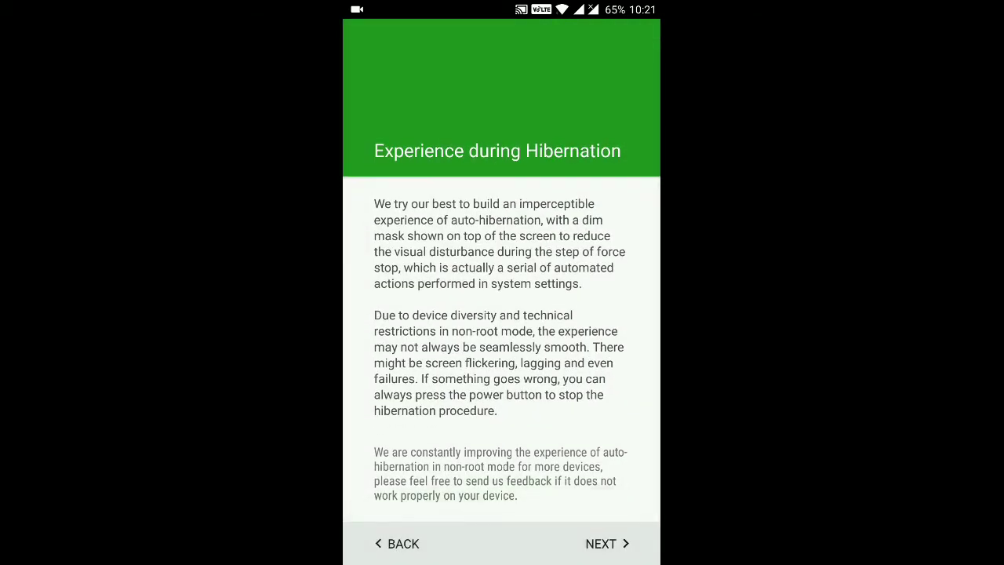
left_click(606, 543)
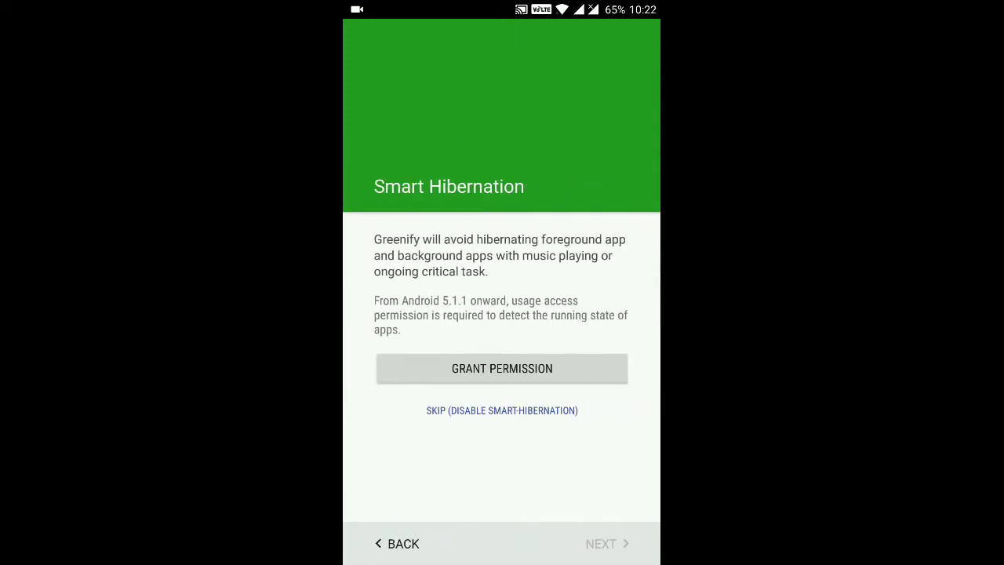
left_click(502, 410)
left_click(607, 314)
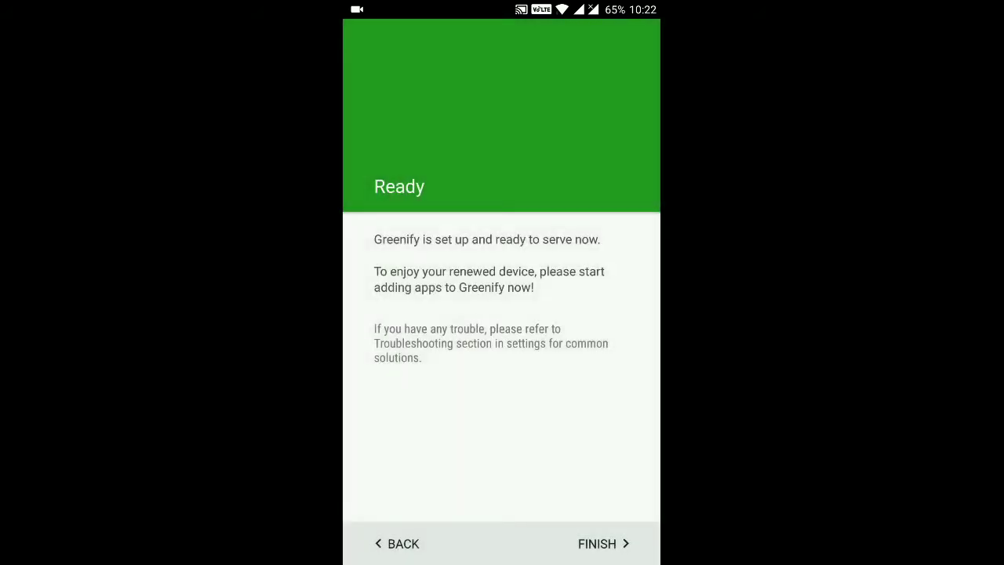
left_click(603, 543)
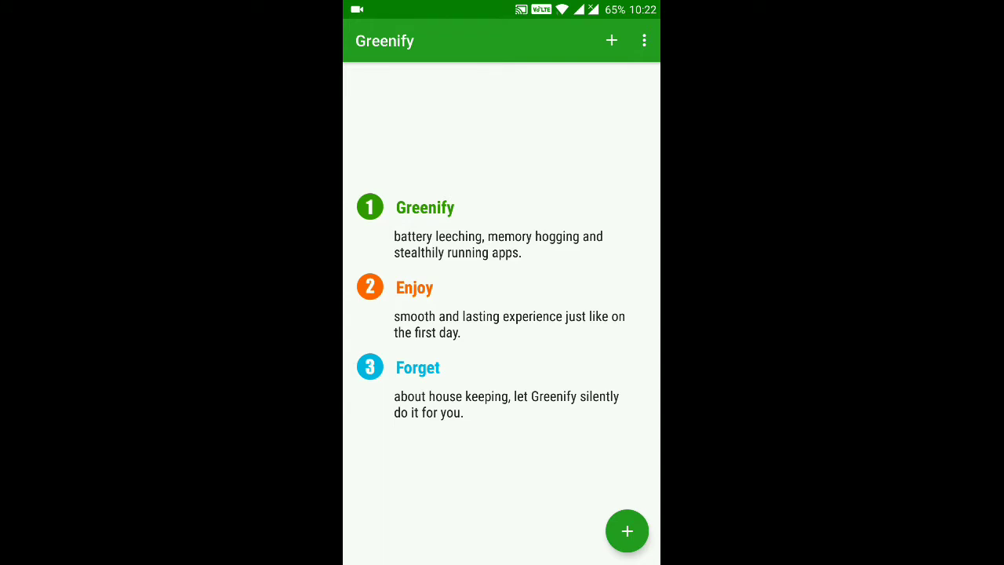
Step: Open Greenify's Settings and try enabling Greenifying system apps
left_click(644, 41)
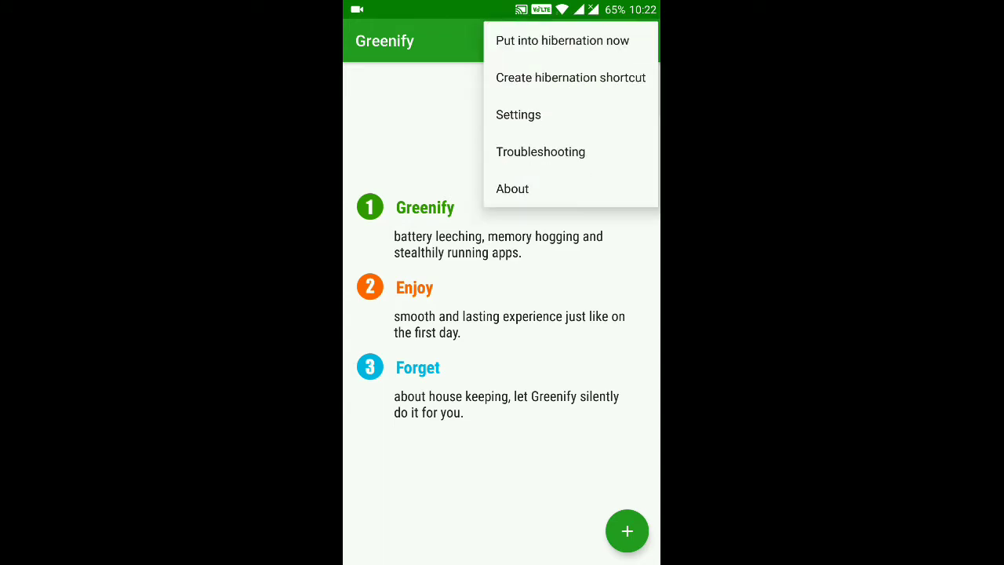
left_click(518, 114)
scroll(502, 259, "down", 5)
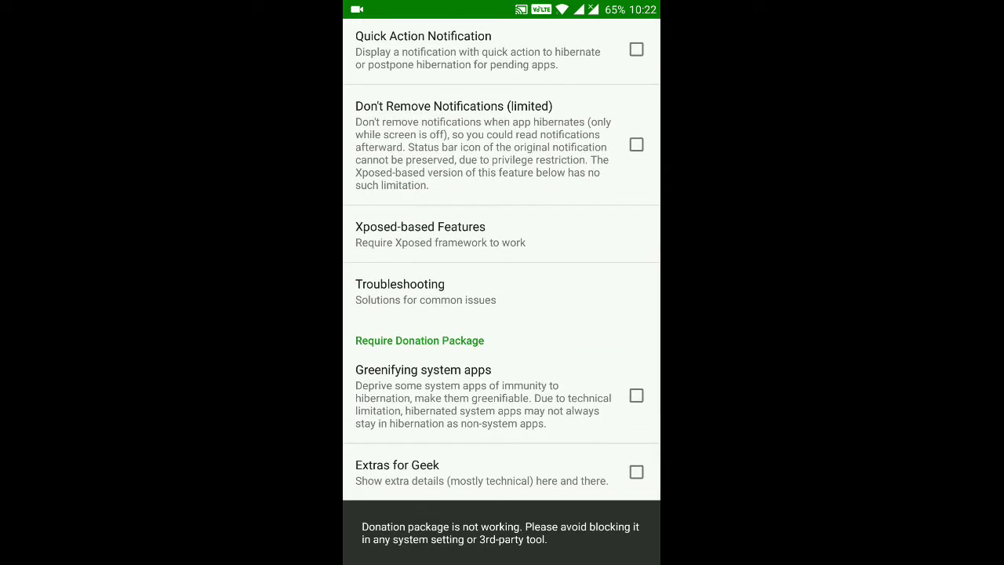
left_click(483, 396)
Step: View and launch the Donation Package from Play Store, then return to Greenify settings
left_click(605, 347)
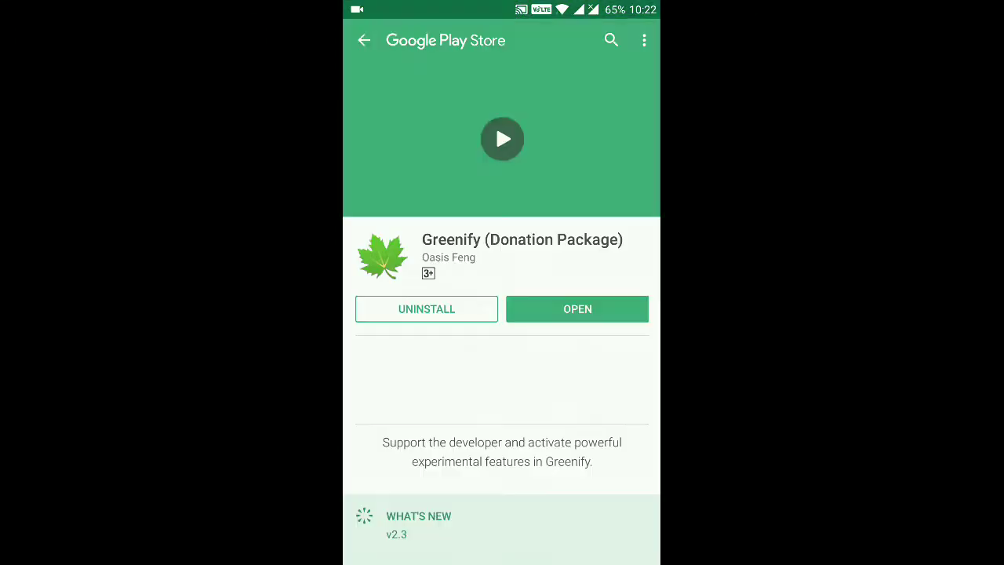
left_click(577, 309)
left_click(502, 350)
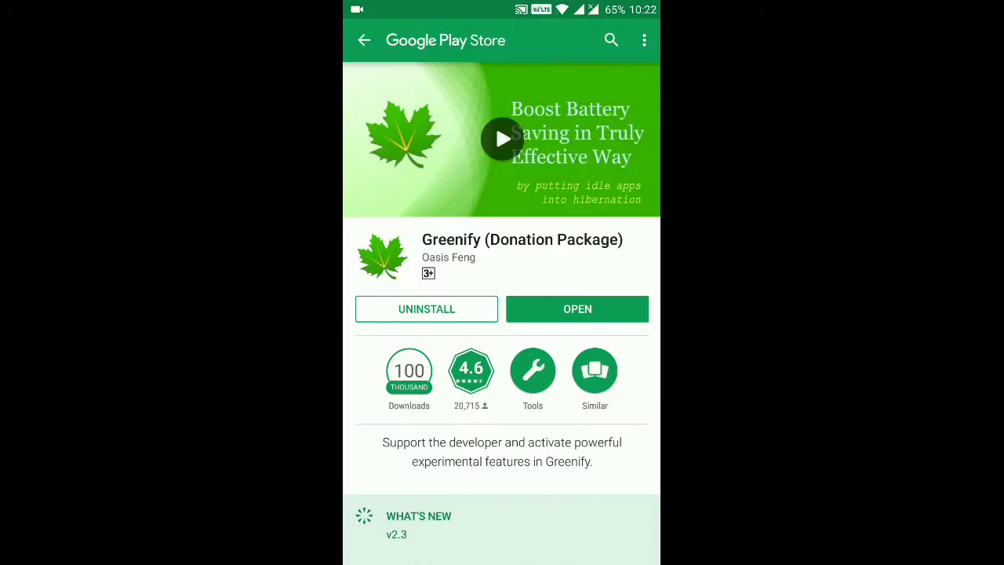
left_click(364, 40)
Step: Turn on Greenifying system apps, leaving Extras for Geek off
left_click(636, 471)
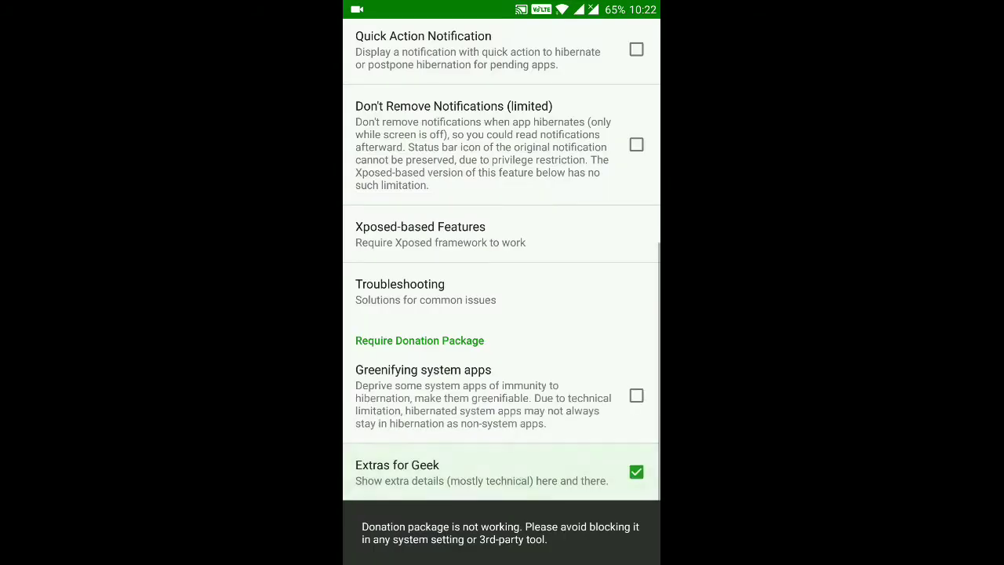
scroll(502, 314, "up", 1)
left_click(482, 537)
left_click(482, 461)
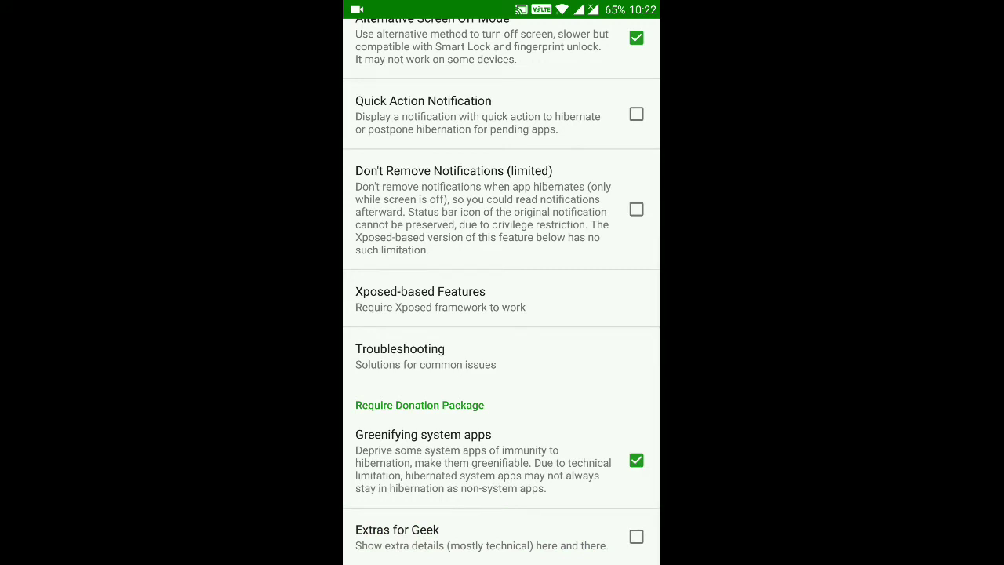
scroll(502, 314, "up", 3)
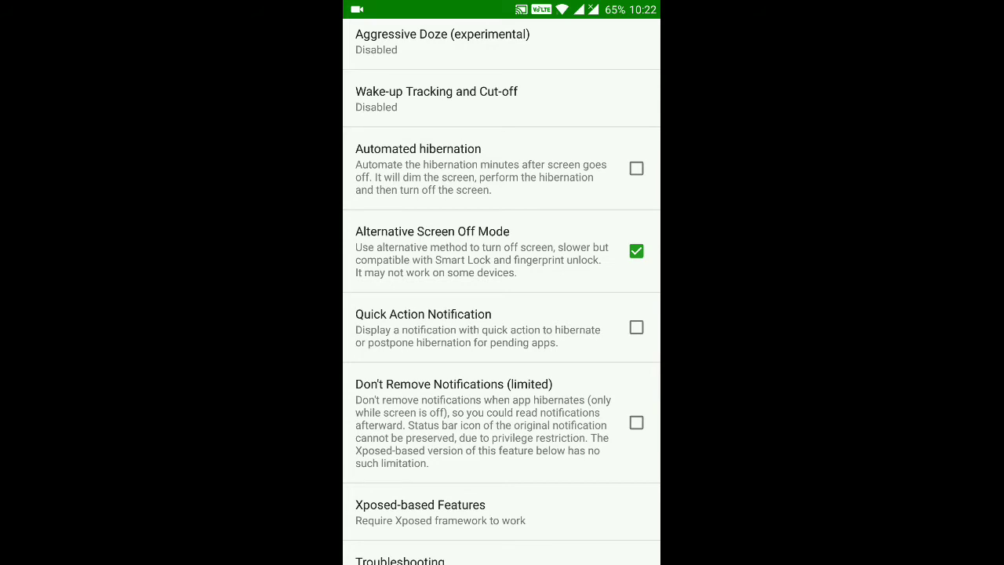
scroll(502, 298, "up", 2)
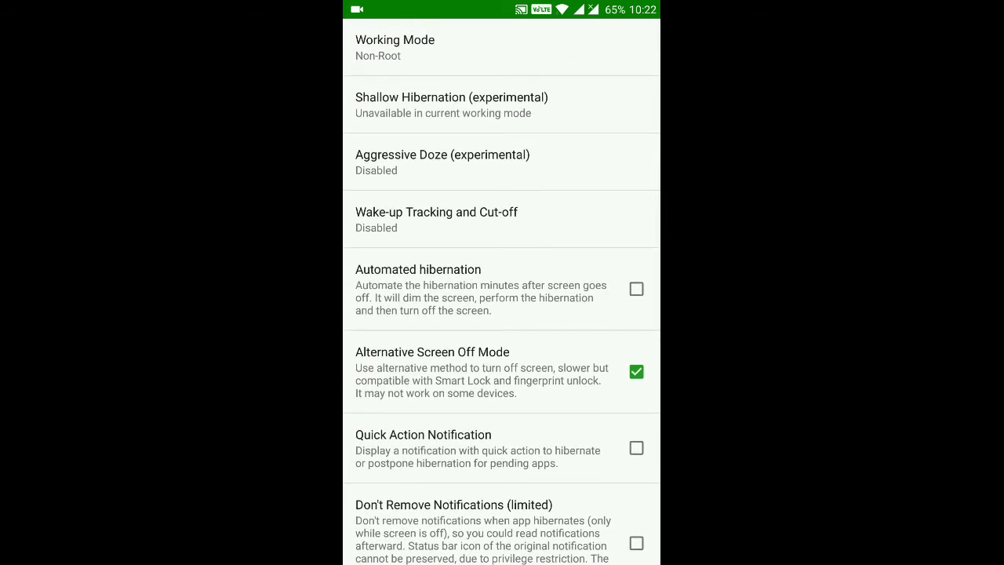
scroll(502, 298, "down", 1)
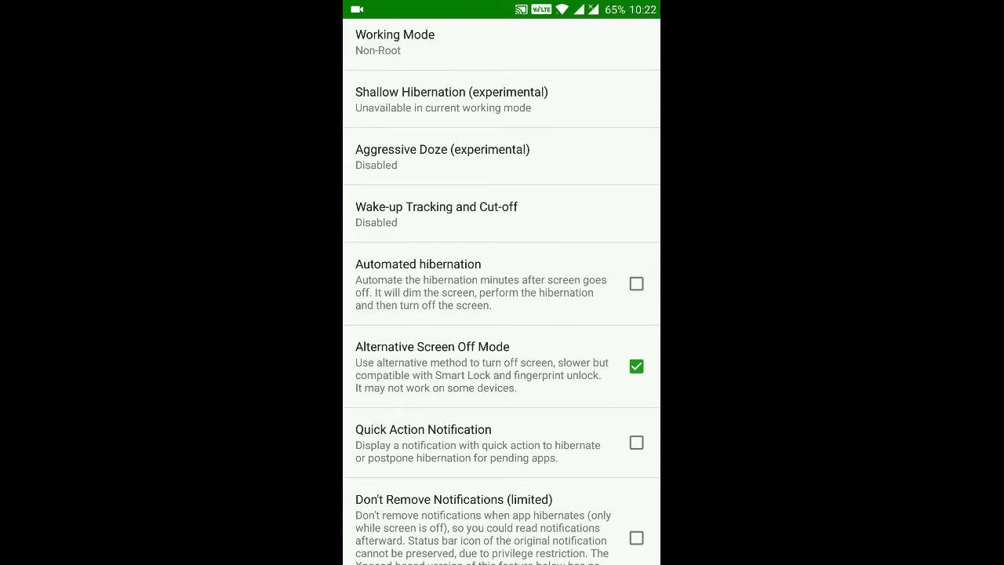
left_click(443, 156)
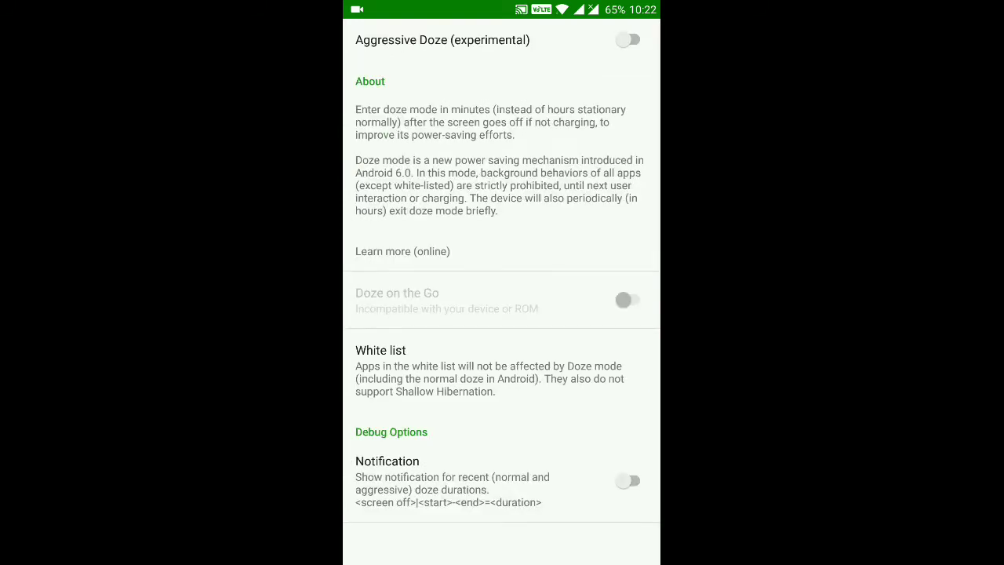
Step: Leave Aggressive Doze off after the ADB notice, keep Non-Root mode, view Shallow Hibernation
left_click(627, 39)
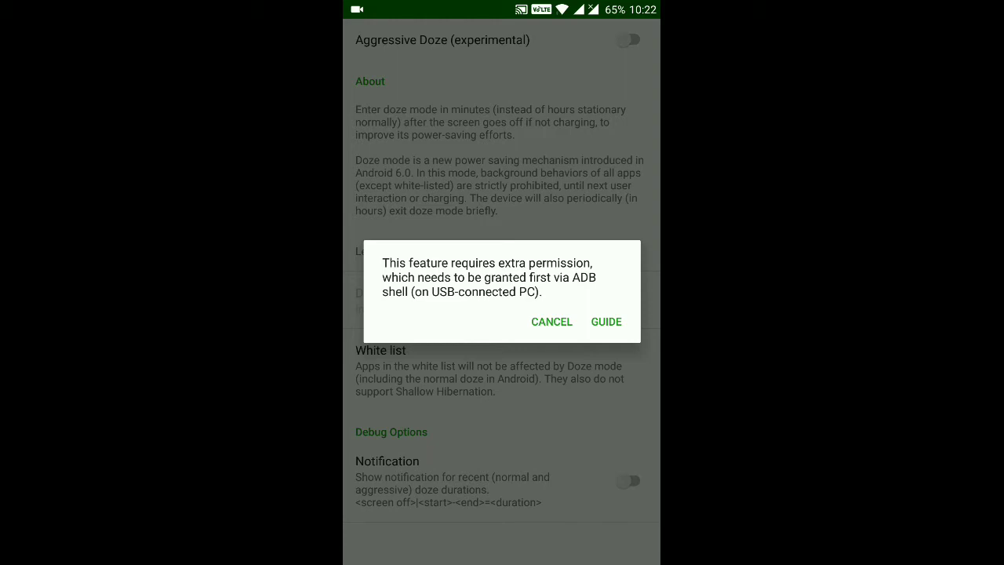
key("Escape")
key("Escape")
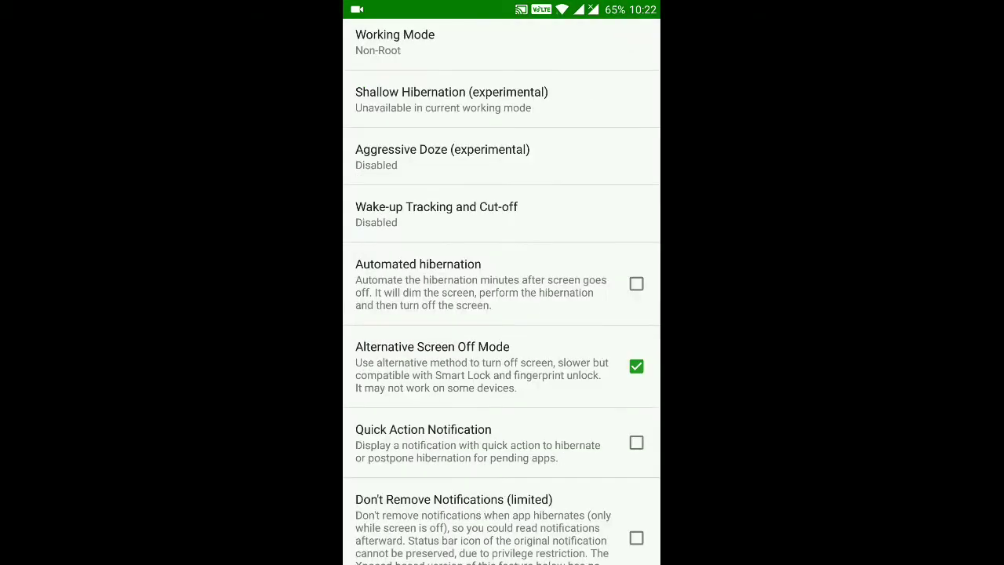
left_click(394, 42)
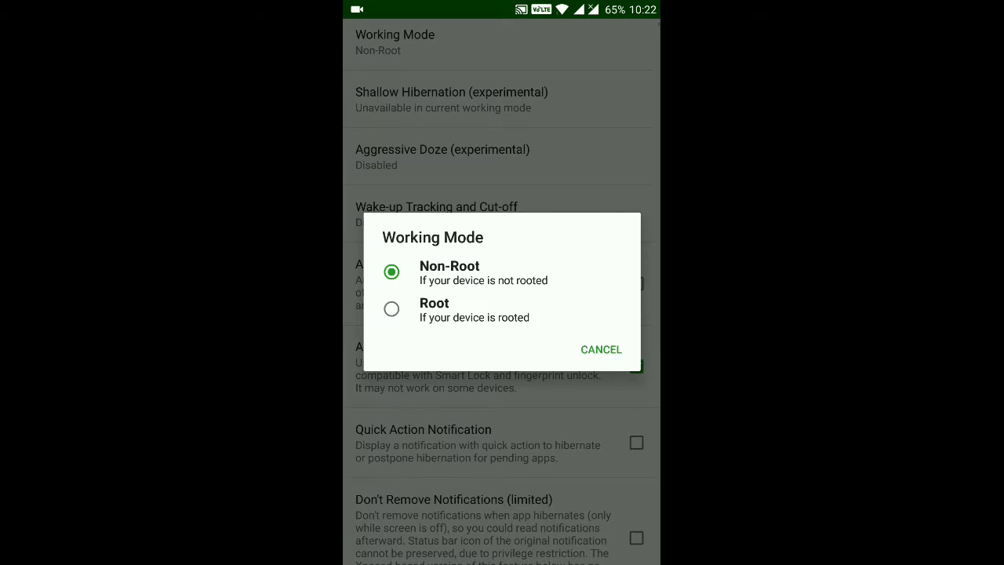
key("Escape")
left_click(451, 98)
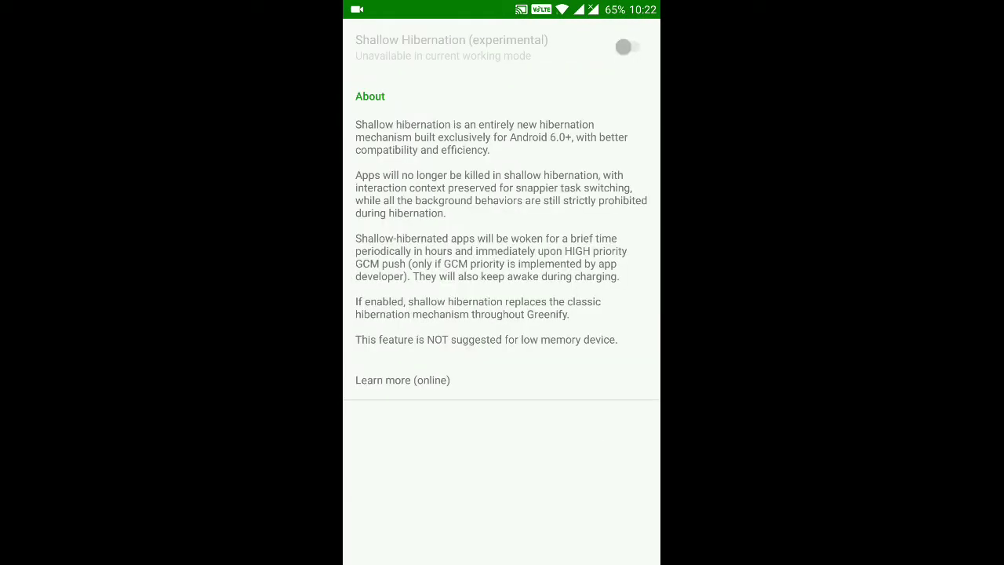
key("Escape")
key("Escape")
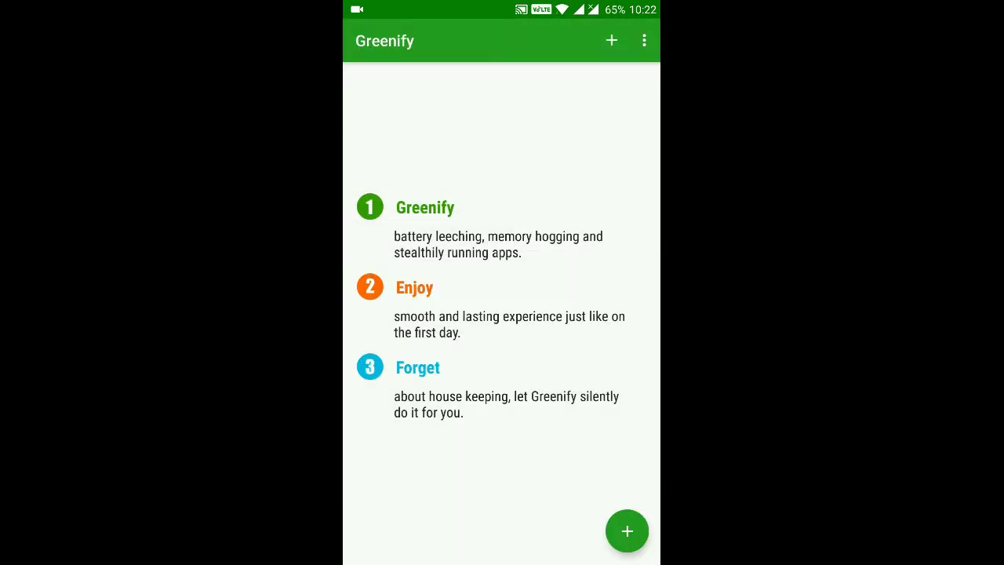
left_click(644, 40)
left_click(518, 113)
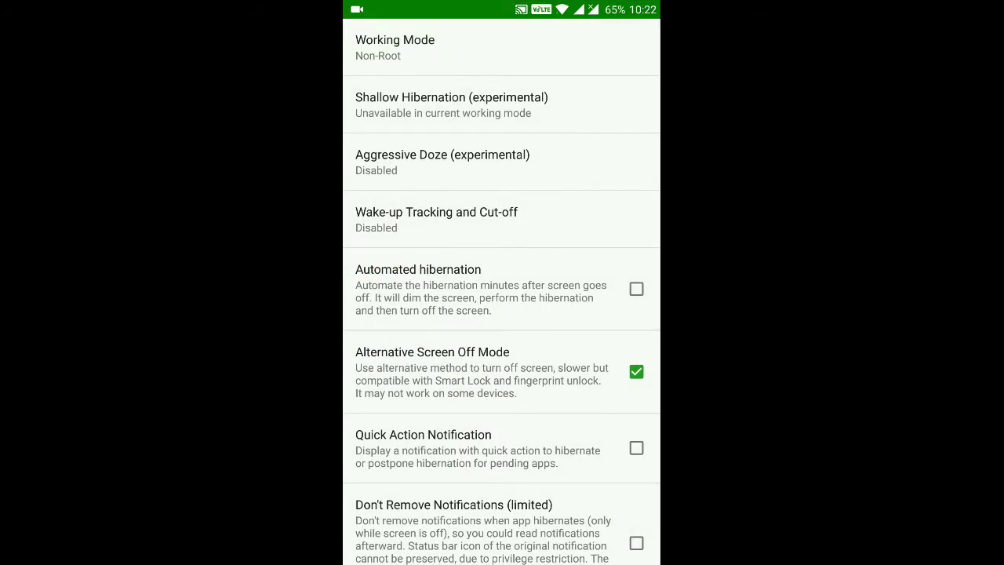
scroll(501, 290, "down", 1)
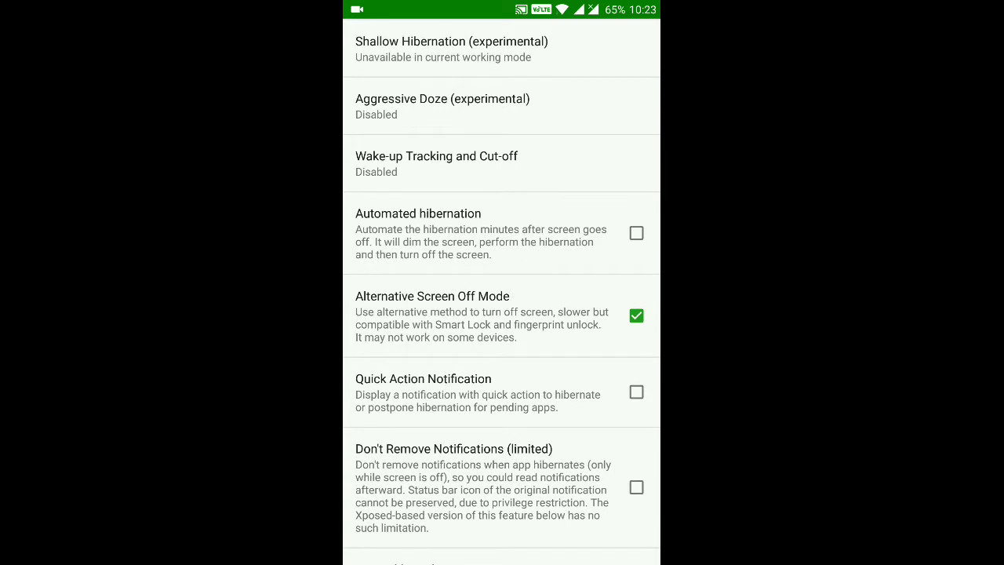
left_click(486, 233)
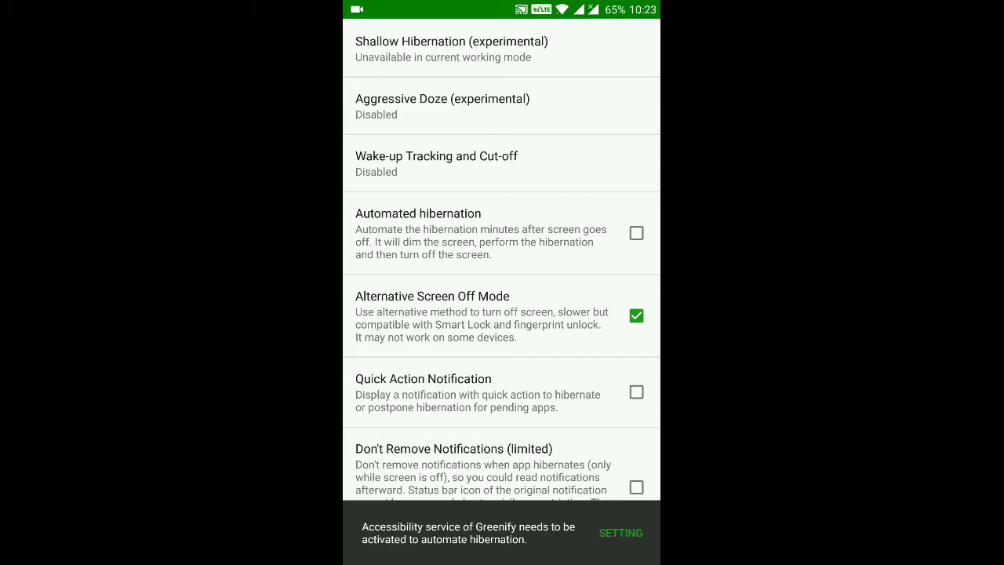
scroll(501, 259, "down", 4)
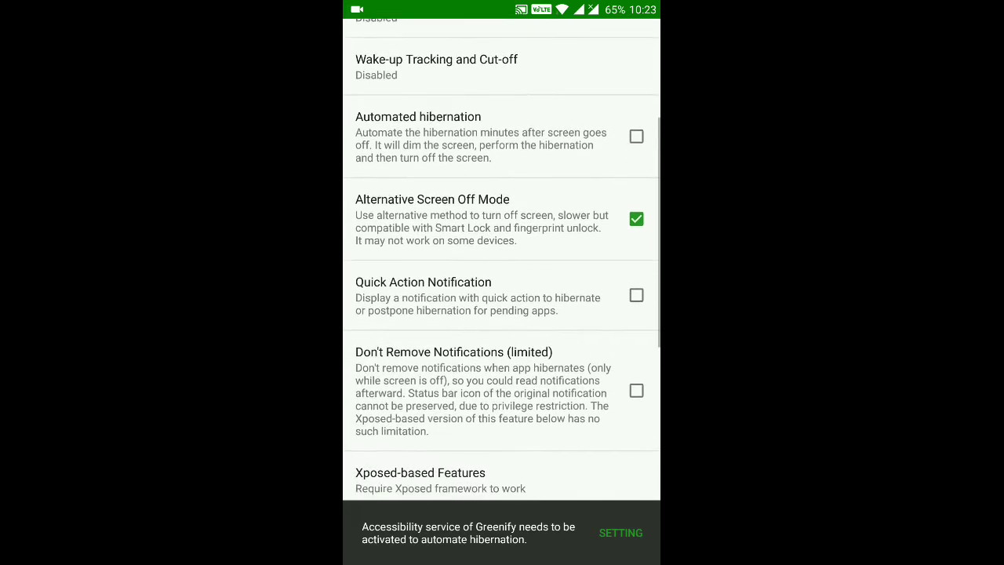
scroll(501, 259, "up", 5)
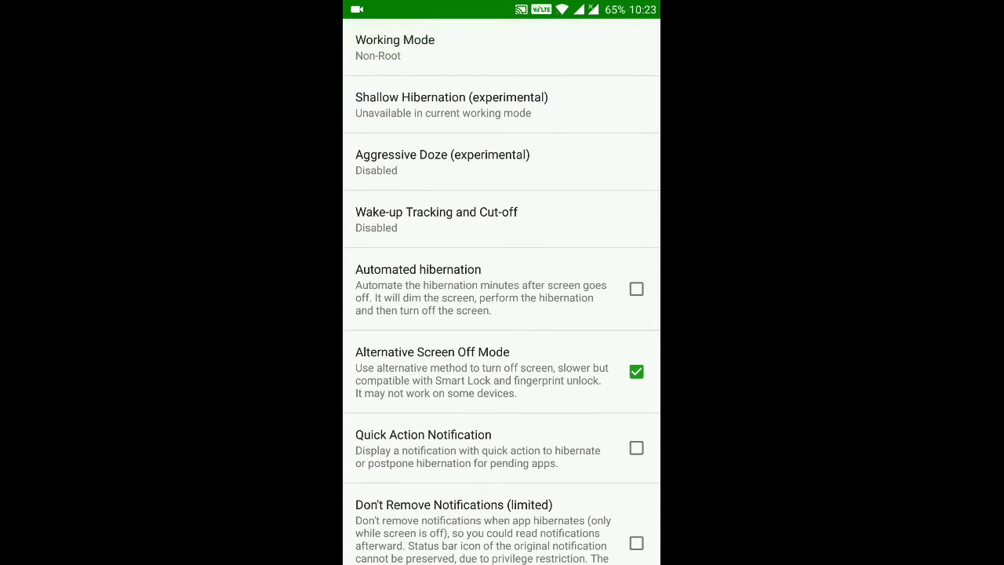
key("Escape")
Step: Open App Analyzer and expand the list with Show more apps
left_click(611, 40)
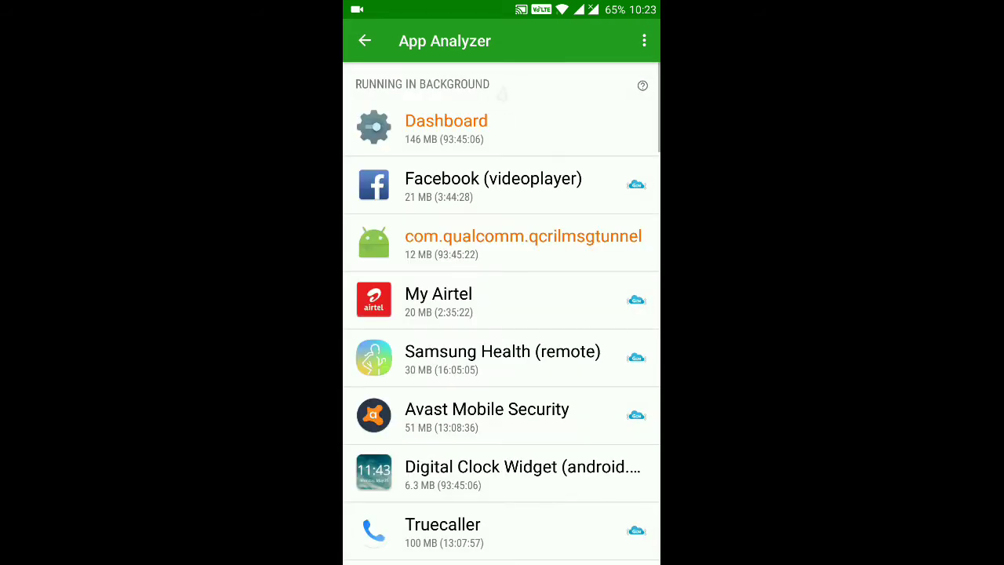
scroll(502, 314, "down", 5)
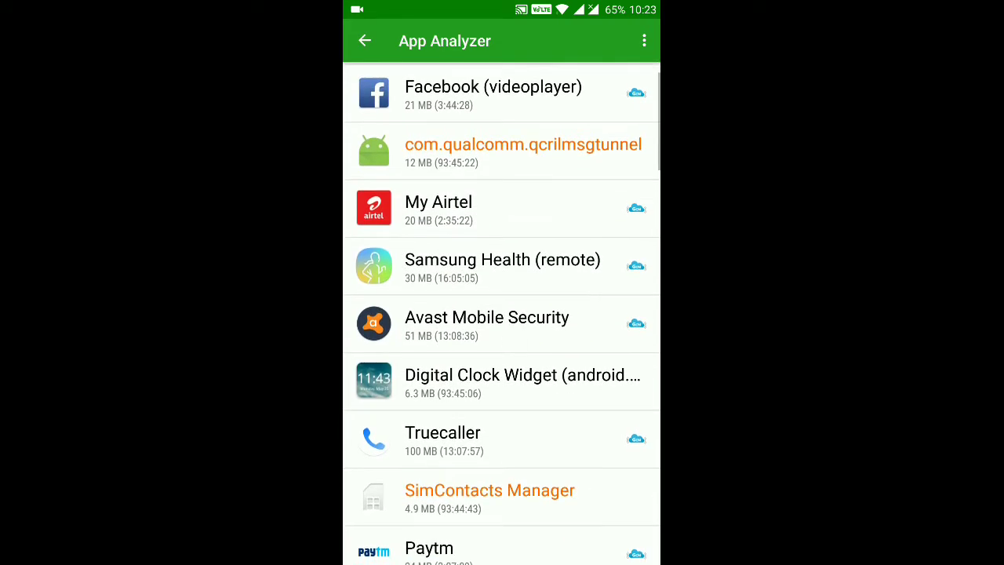
scroll(502, 314, "down", 10)
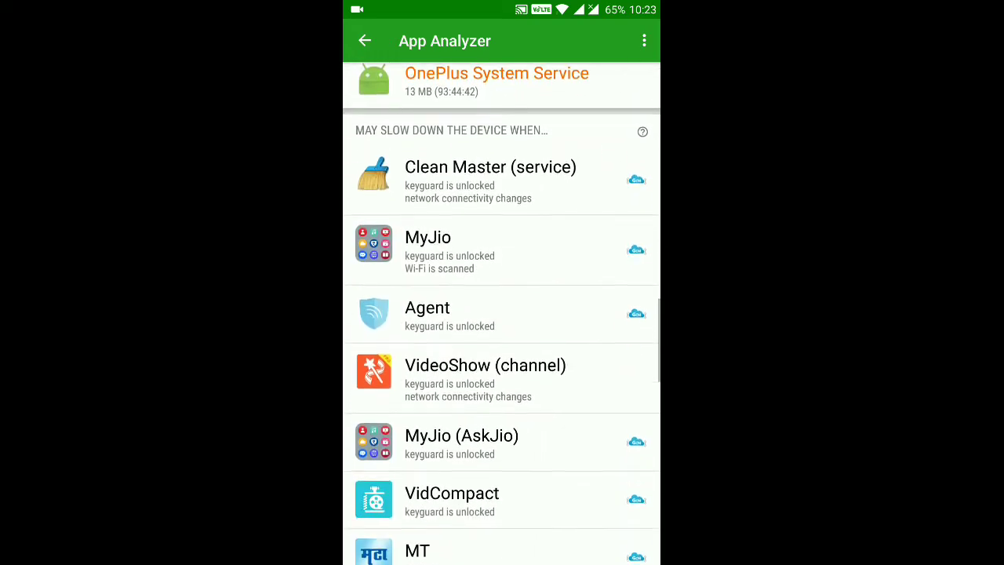
scroll(502, 314, "down", 2)
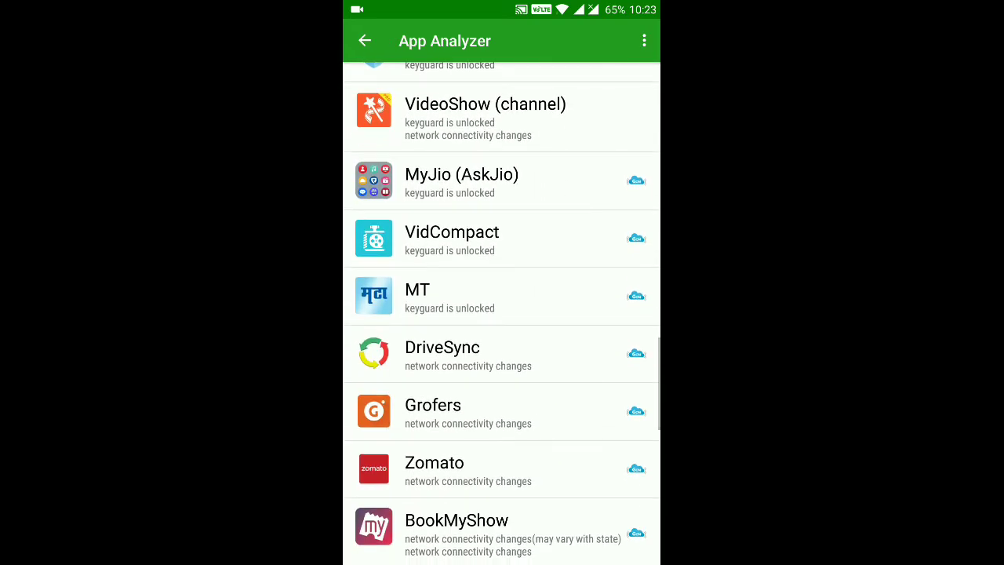
scroll(502, 313, "down", 1)
scroll(502, 314, "down", 1)
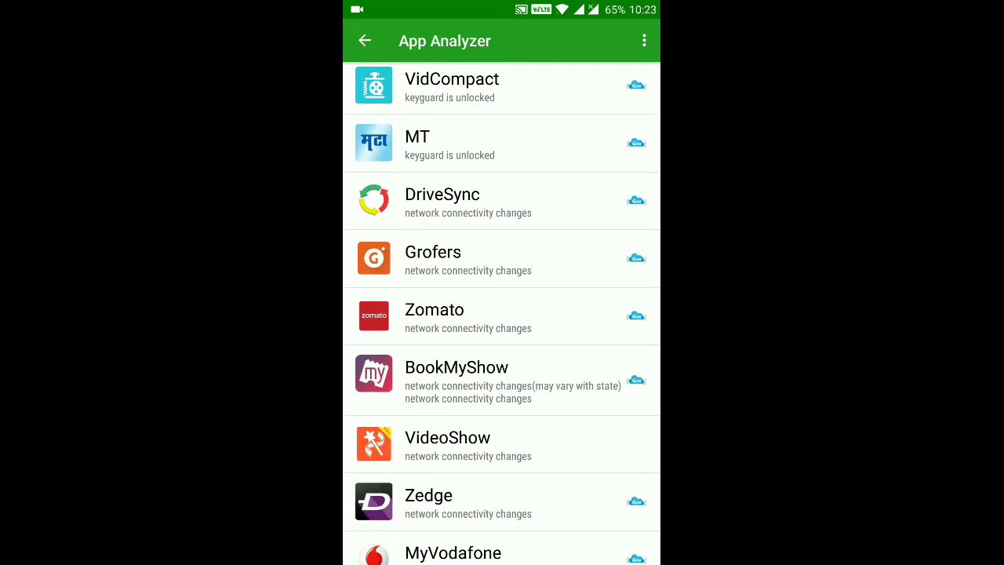
scroll(502, 314, "down", 1)
scroll(502, 314, "down", 3)
scroll(502, 314, "down", 5)
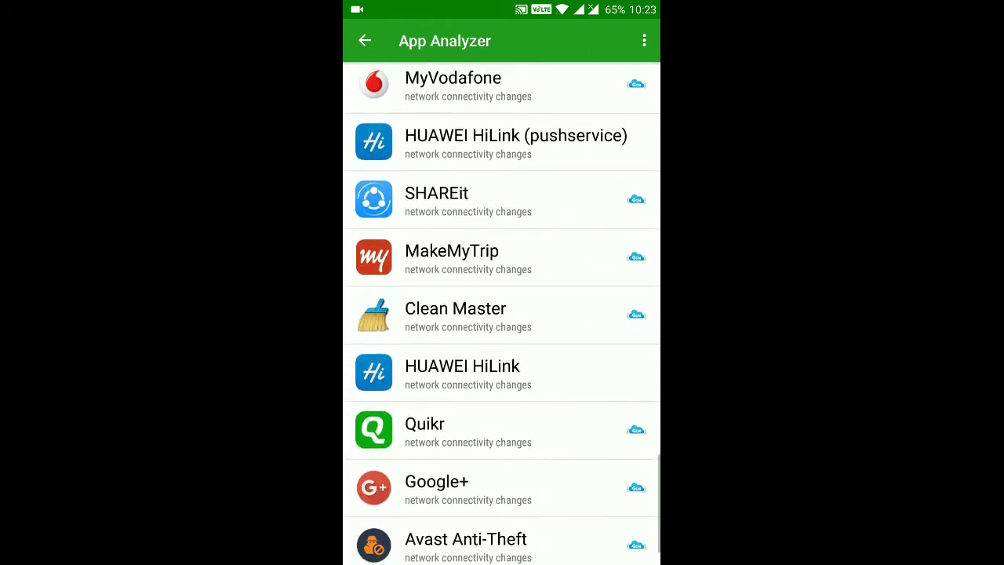
left_click(468, 530)
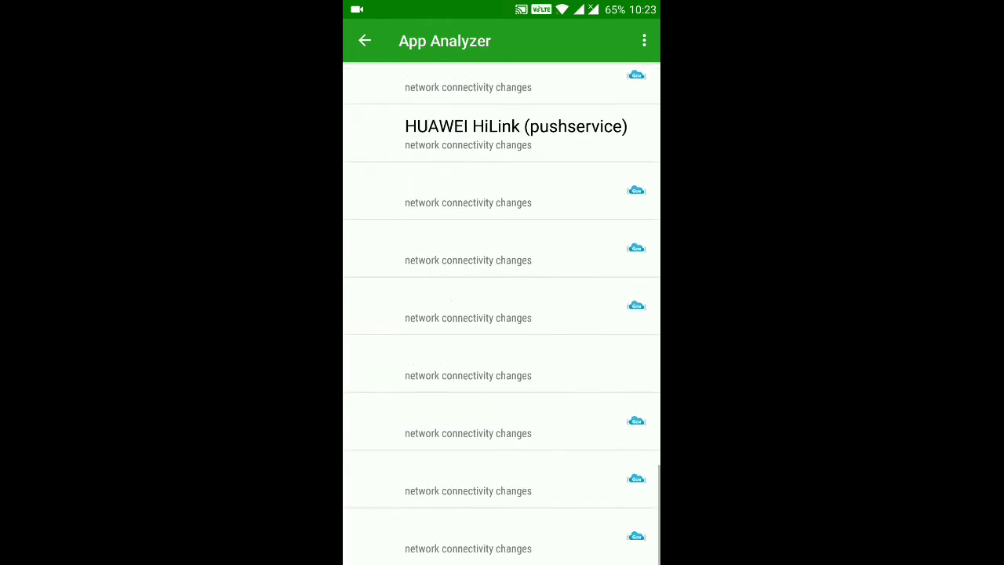
Step: Select Facebook (videoplayer), add it to the hibernation list, and follow the SETTING prompt
scroll(502, 314, "down", 1)
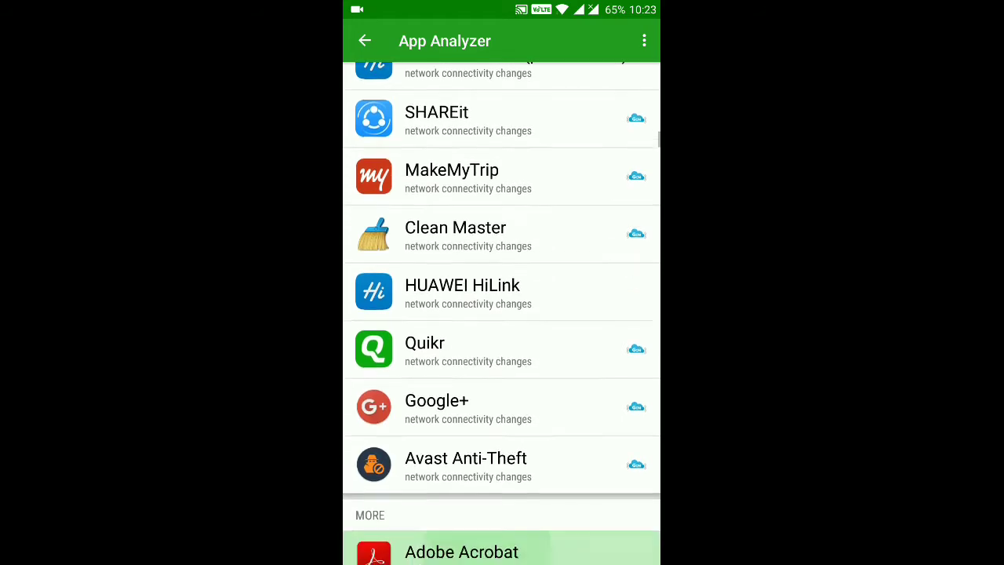
scroll(502, 313, "down", 4)
scroll(502, 314, "down", 1)
scroll(502, 313, "down", 5)
scroll(502, 314, "down", 4)
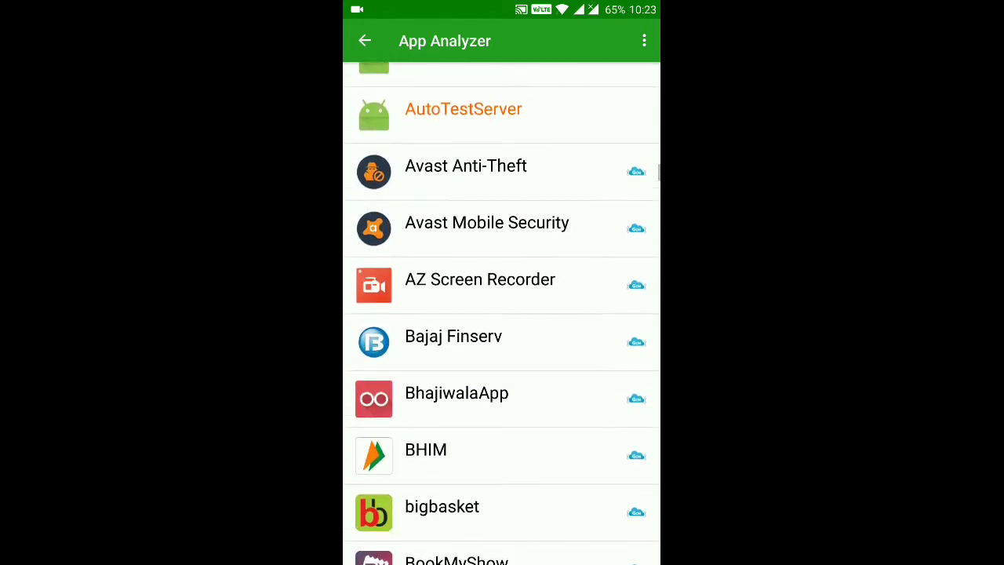
scroll(502, 314, "down", 4)
scroll(502, 314, "down", 5)
scroll(502, 313, "down", 1)
scroll(502, 314, "down", 5)
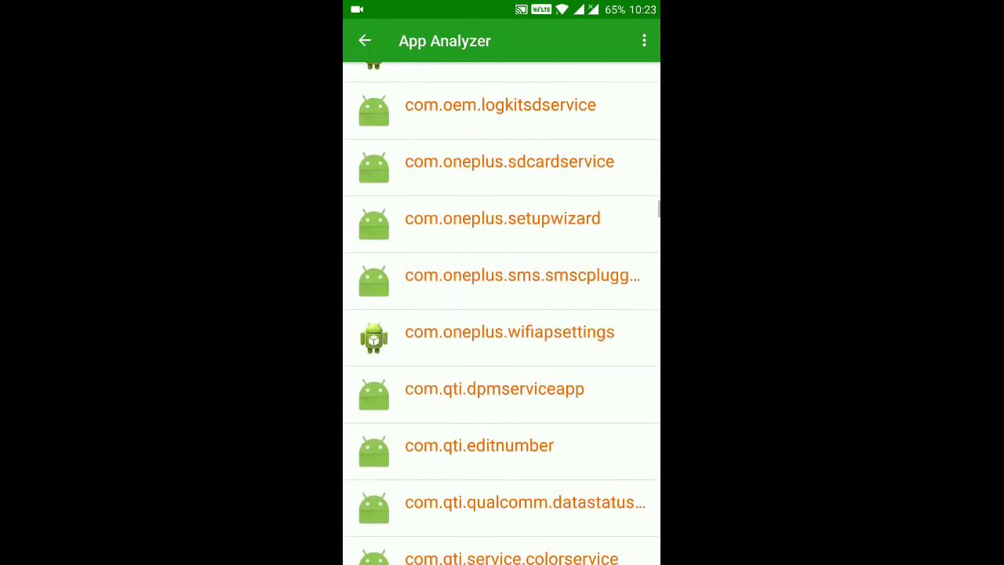
scroll(502, 314, "down", 5)
scroll(502, 314, "down", 5)
scroll(502, 314, "down", 5)
scroll(502, 314, "up", 5)
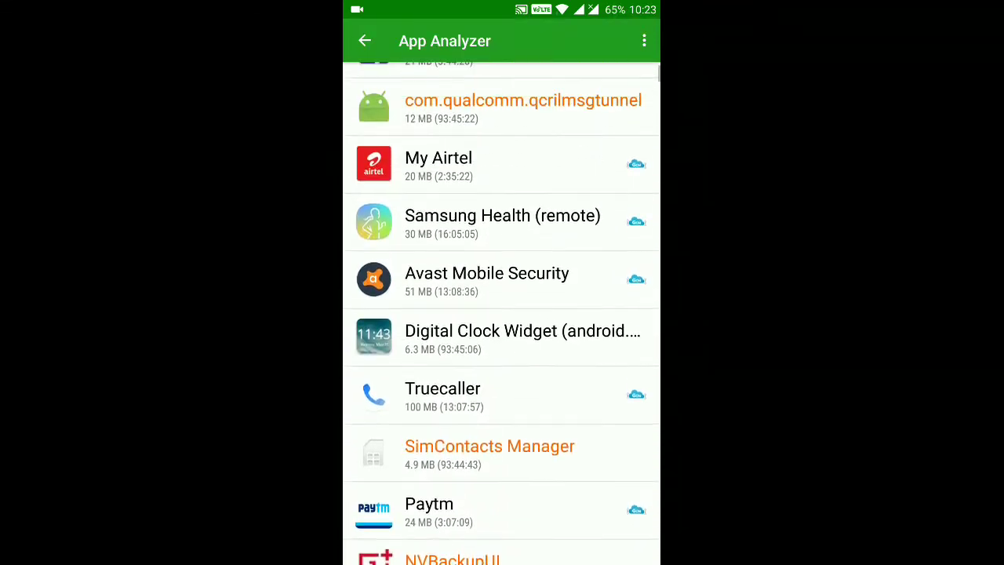
scroll(502, 314, "up", 2)
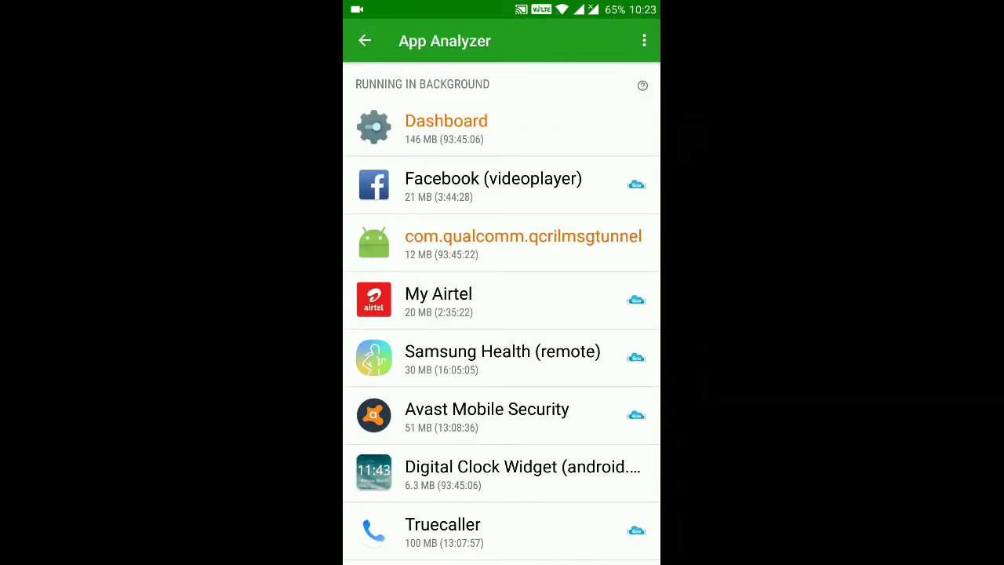
left_click(493, 185)
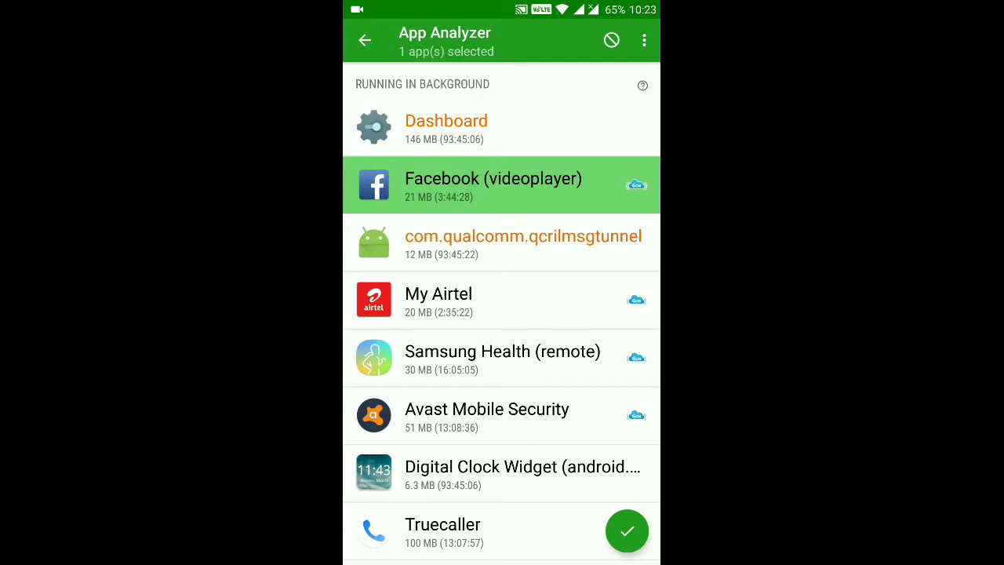
left_click(626, 531)
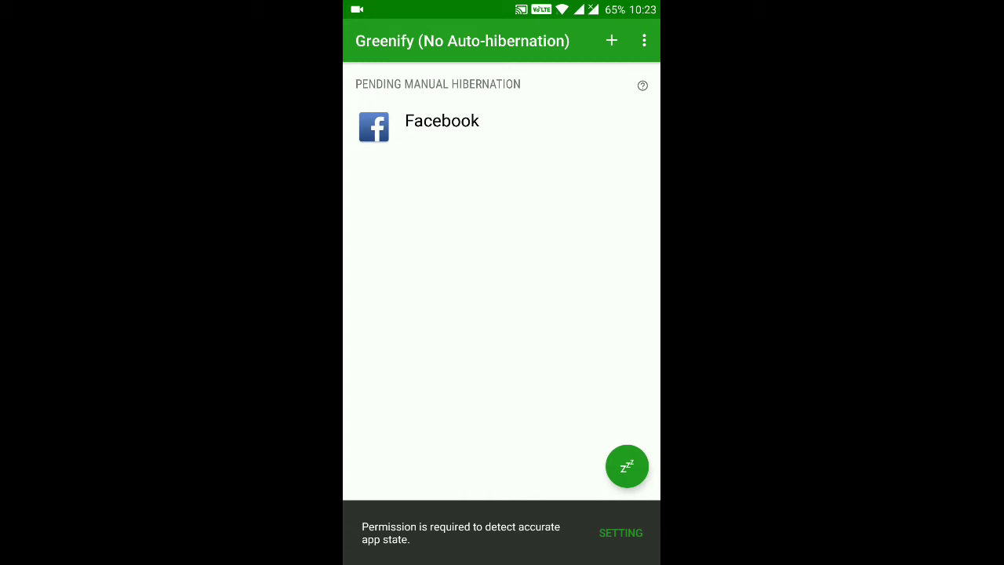
left_click(620, 533)
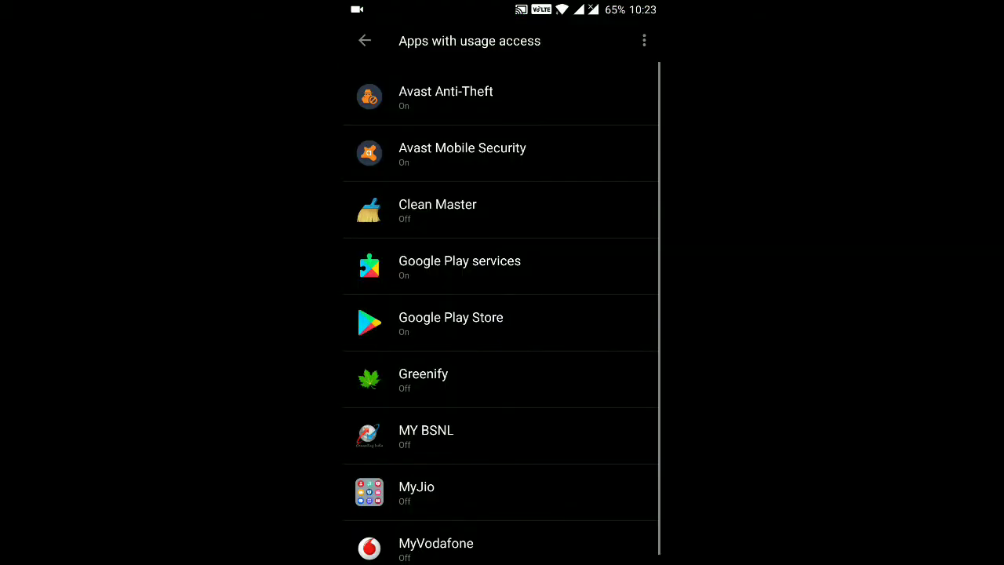
Step: Leave Greenify's usage access off and reopen App Analyzer's running-apps list
scroll(502, 314, "down", 1)
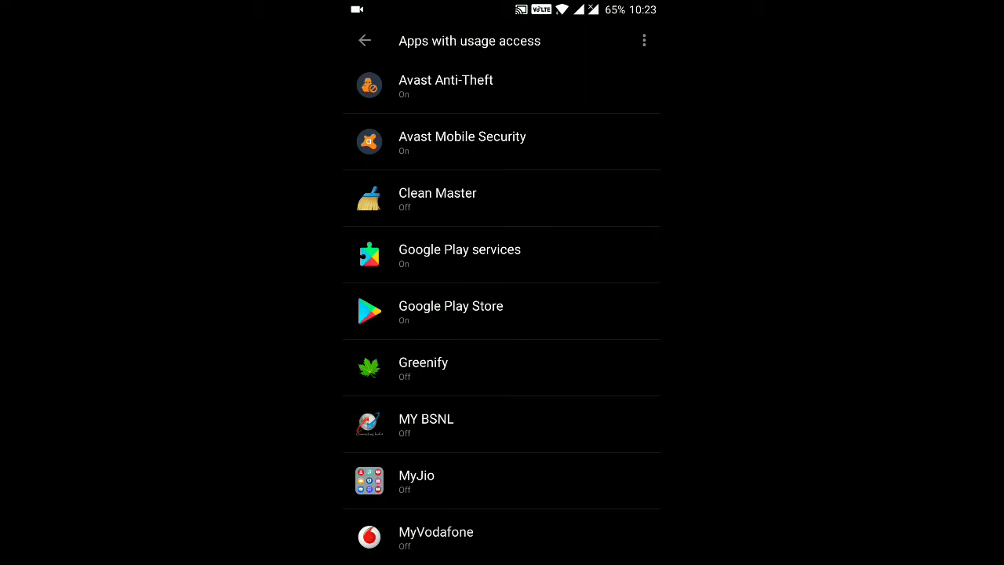
left_click(550, 366)
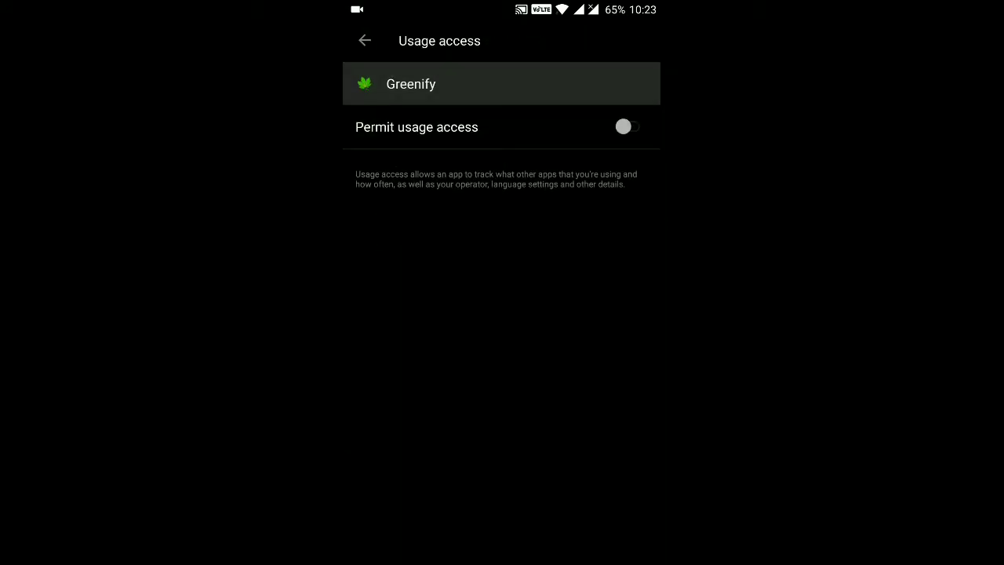
key("Escape")
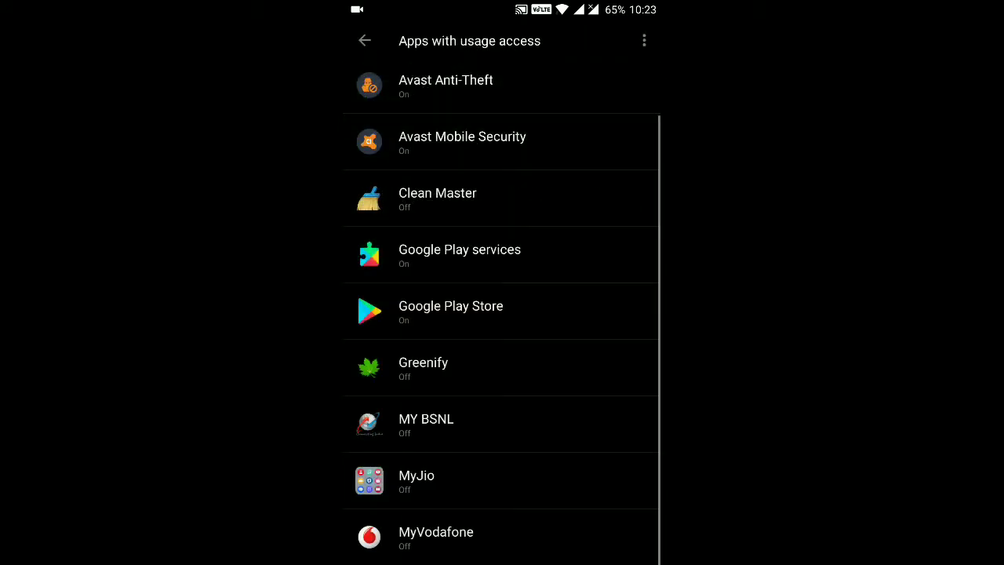
key("Escape")
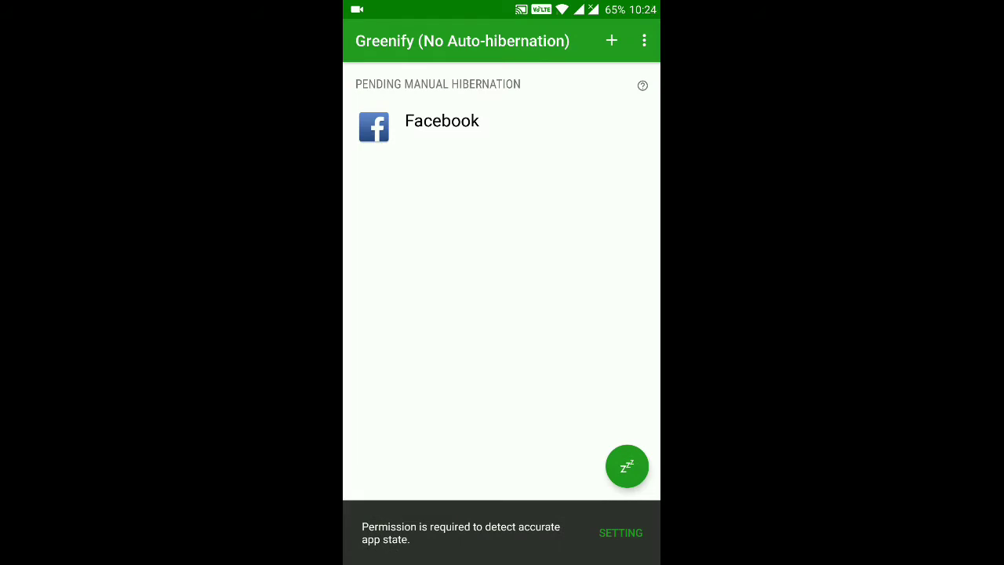
left_click(612, 41)
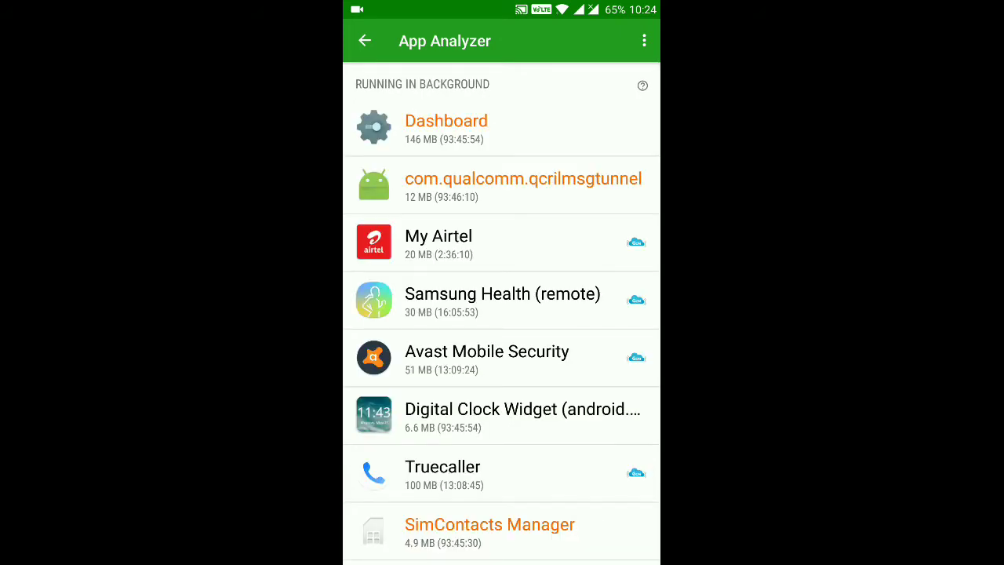
Step: Select Samsung Health and My Airtel in App Analyzer and confirm adding both
left_click(502, 300)
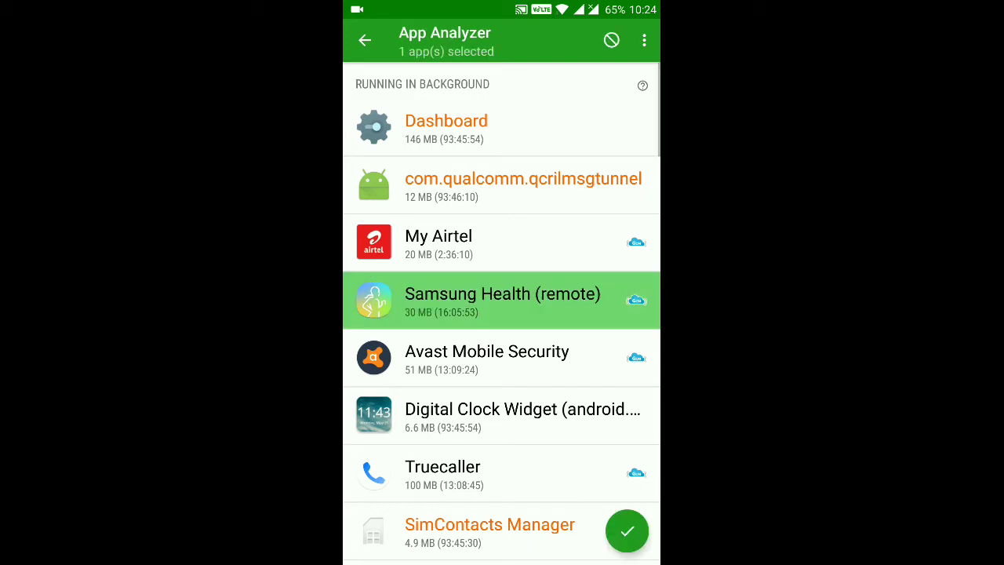
left_click(502, 243)
left_click(627, 531)
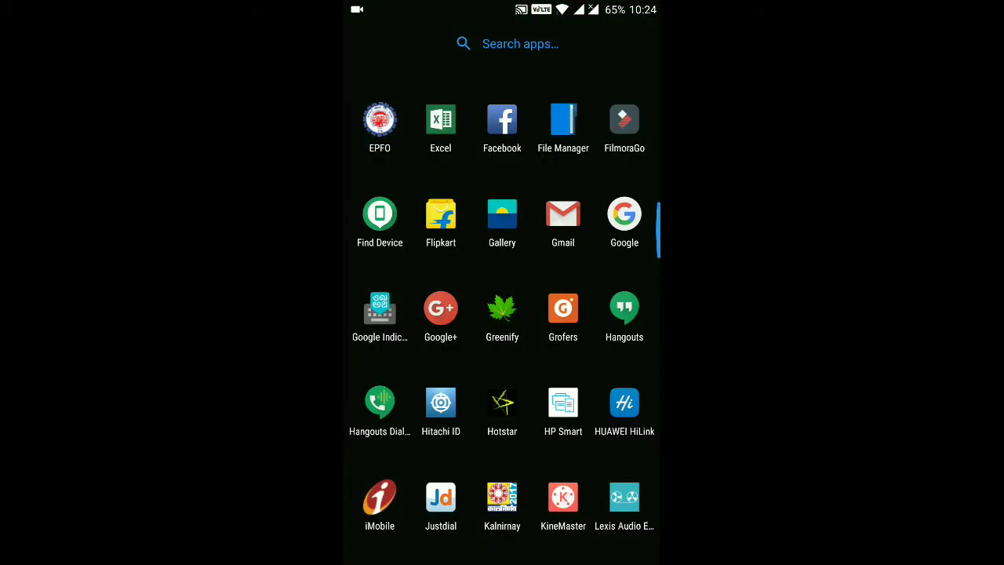
Step: Reopen Greenify and go to Settings > Aggressive Doze (experimental)
left_click(502, 308)
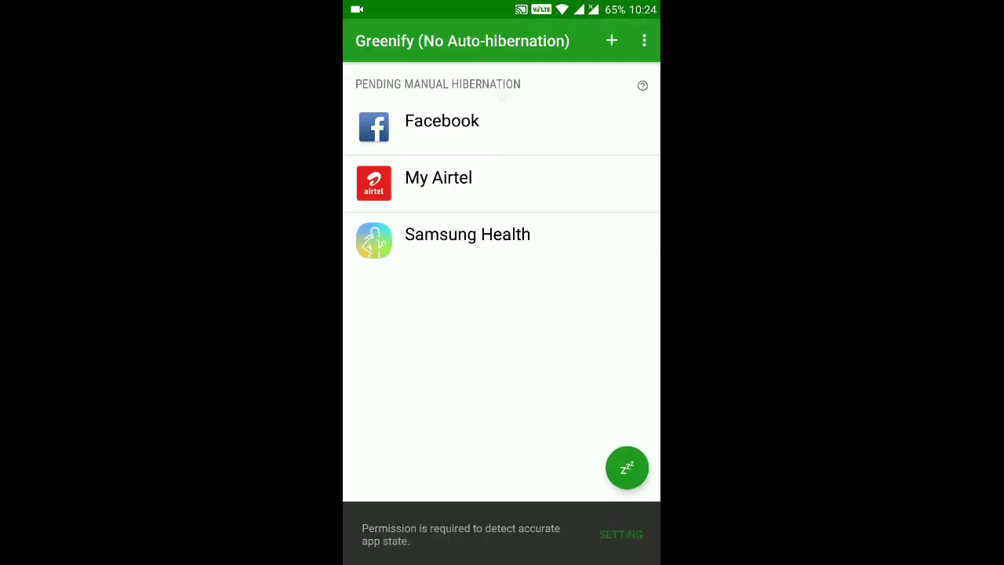
left_click(645, 41)
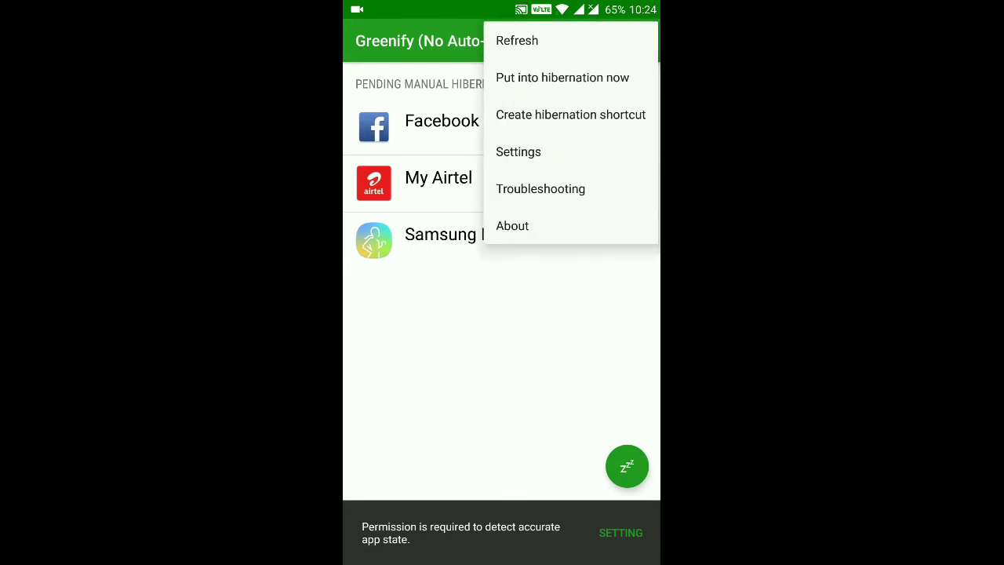
left_click(517, 152)
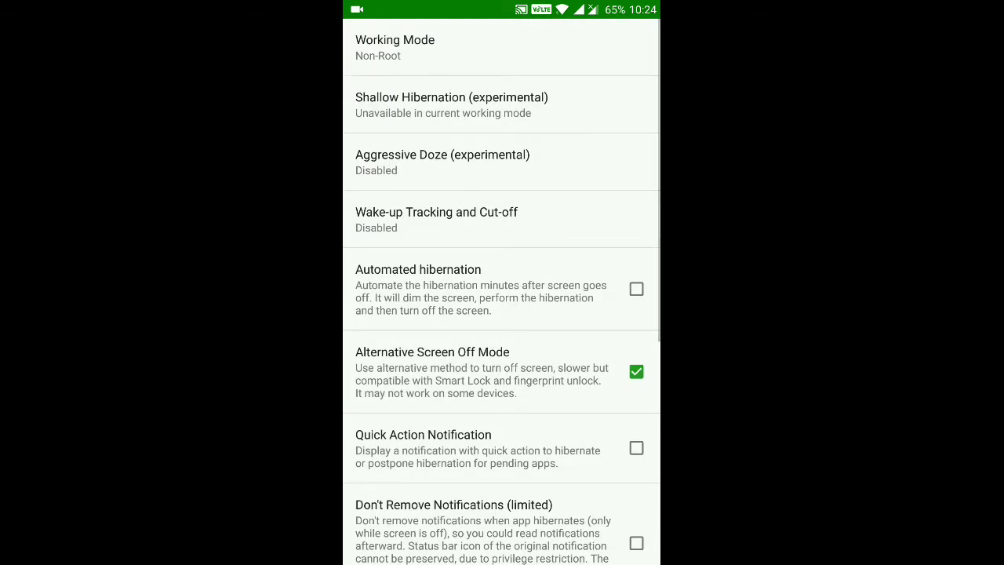
left_click(443, 162)
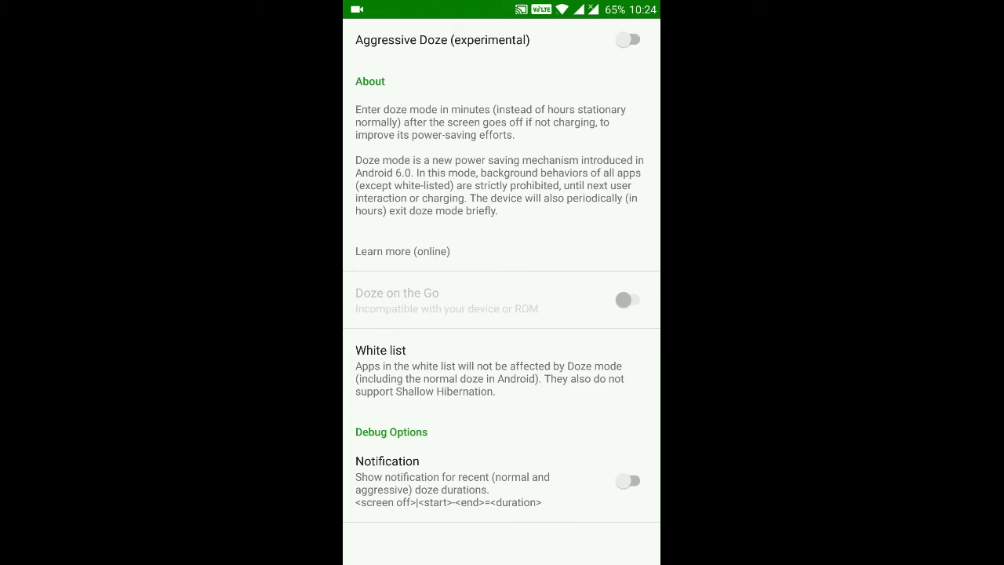
Step: Try switching on Aggressive Doze, then open the ADB permission guide from the prompt
left_click(627, 39)
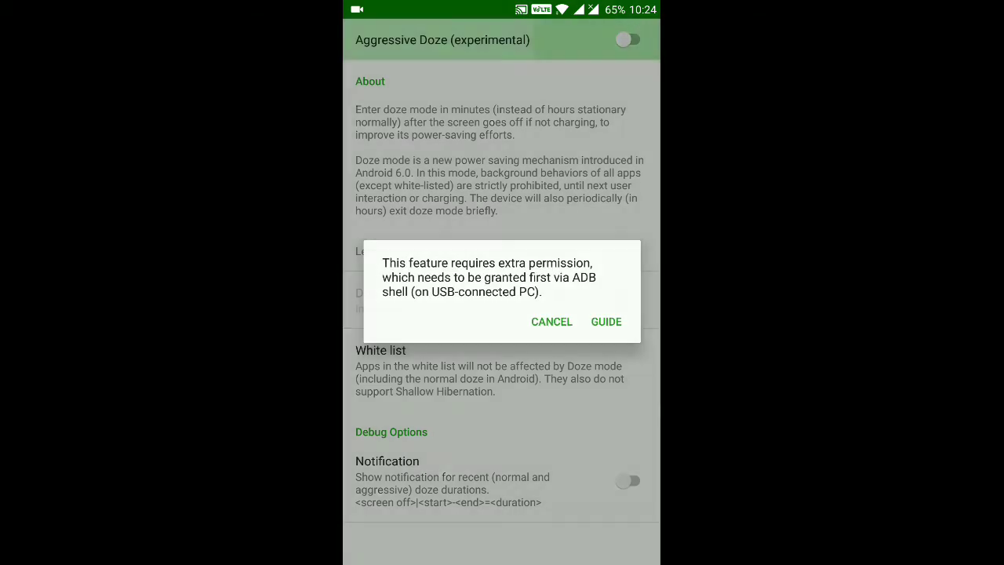
left_click(606, 322)
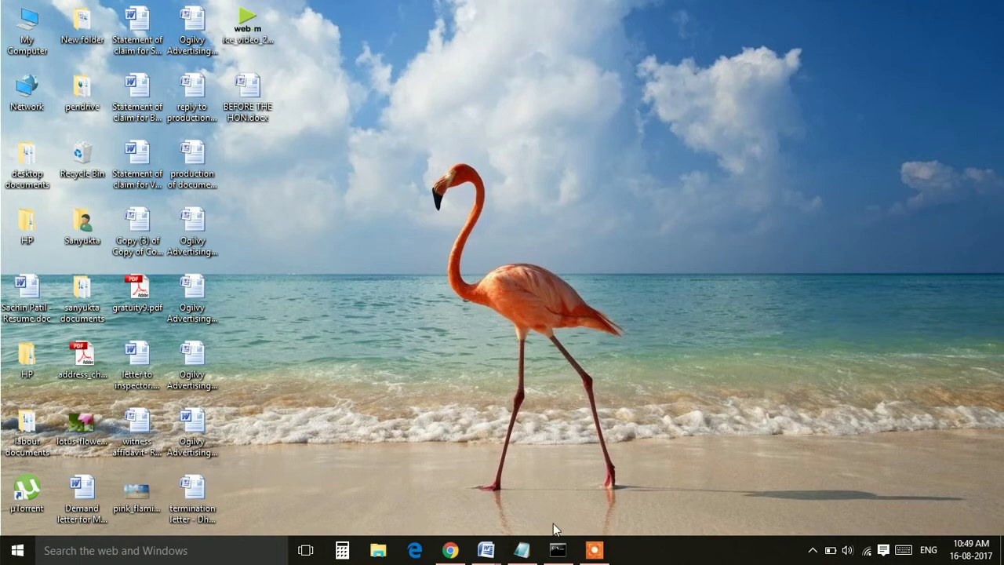
mouse_move(558, 550)
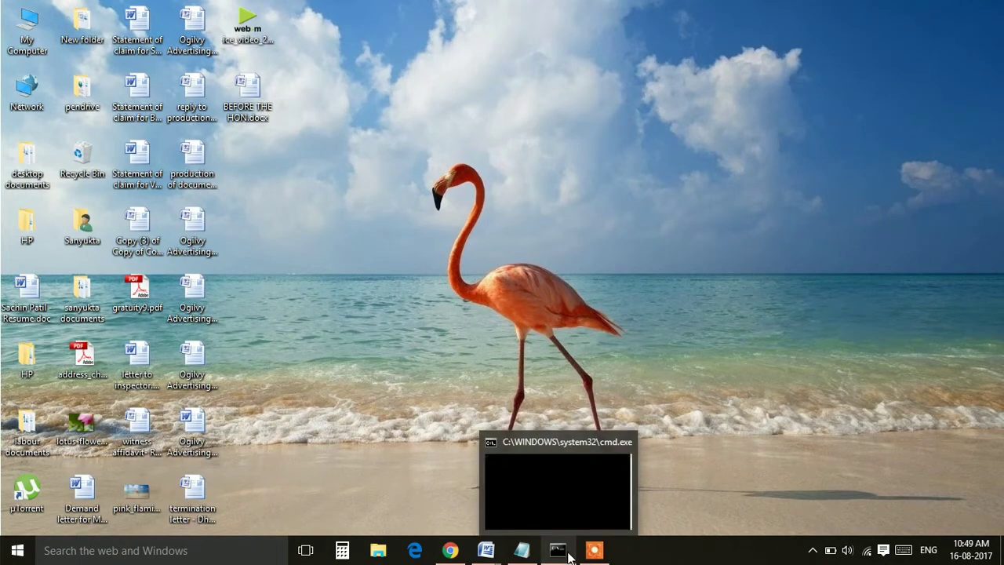
Step: Run 'adb devices' twice in Command Prompt to confirm the phone is attached
left_click(570, 556)
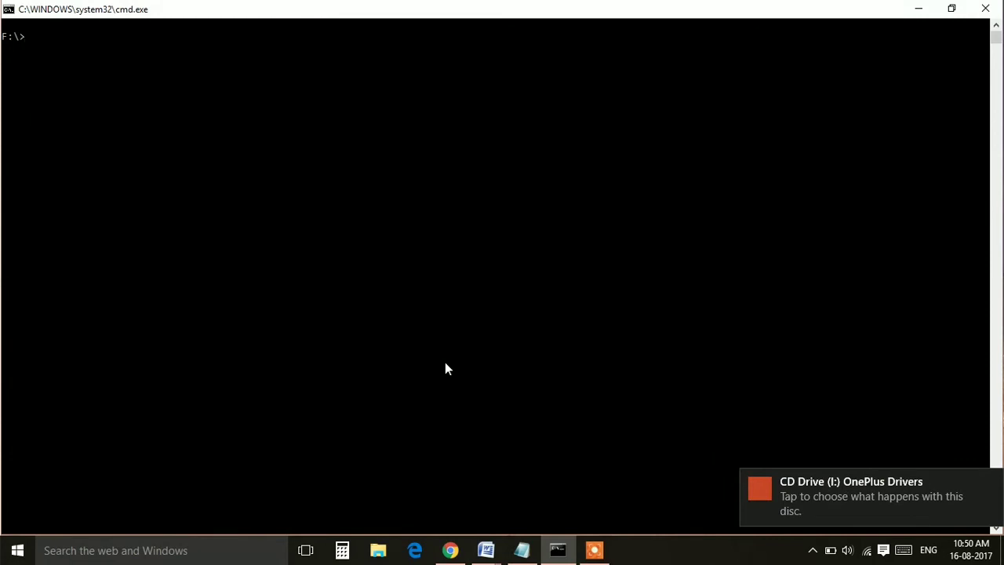
type("adb ")
type("device")
type("s")
key("Return")
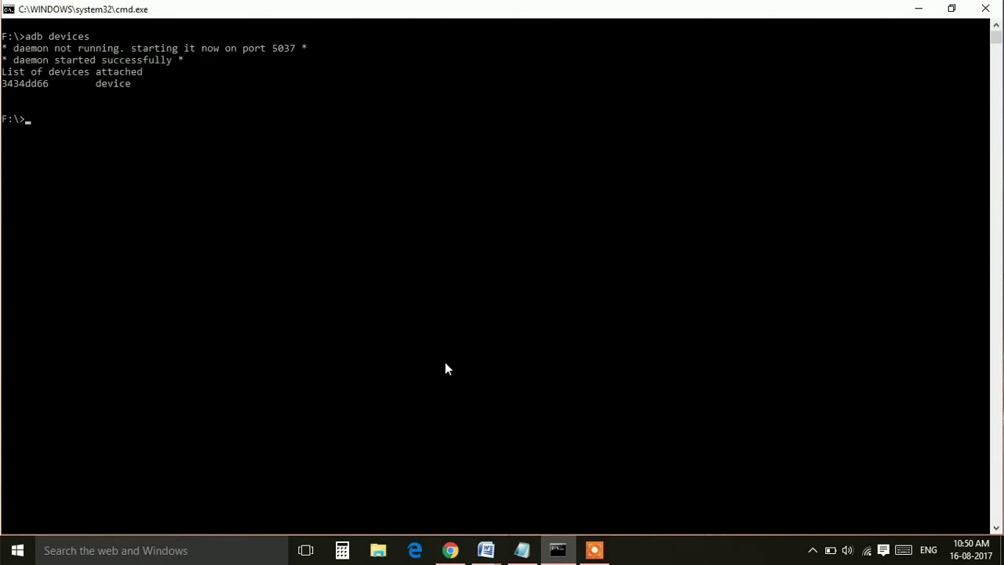
key("Return")
key("Up")
key("Return")
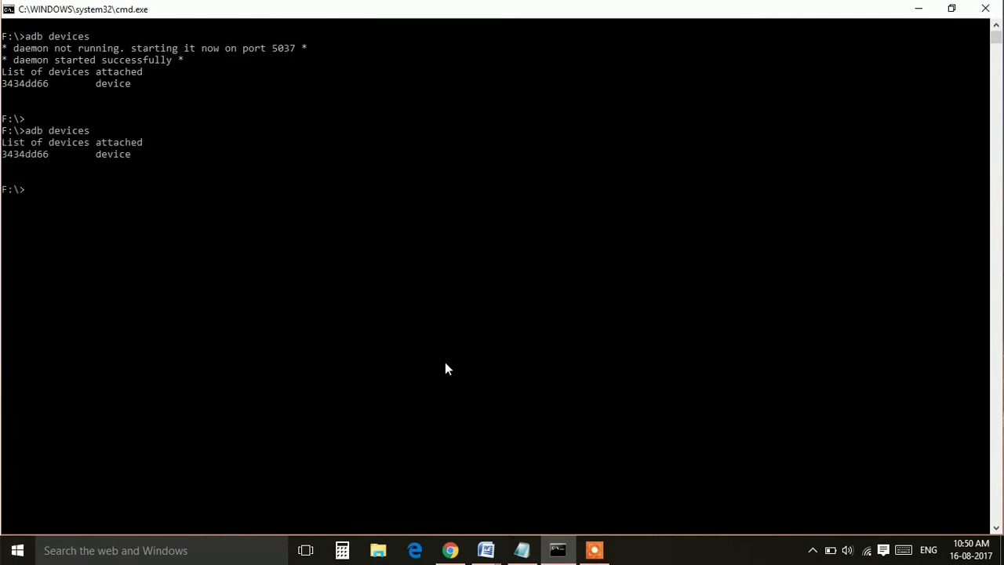
key("Return")
left_click(522, 550)
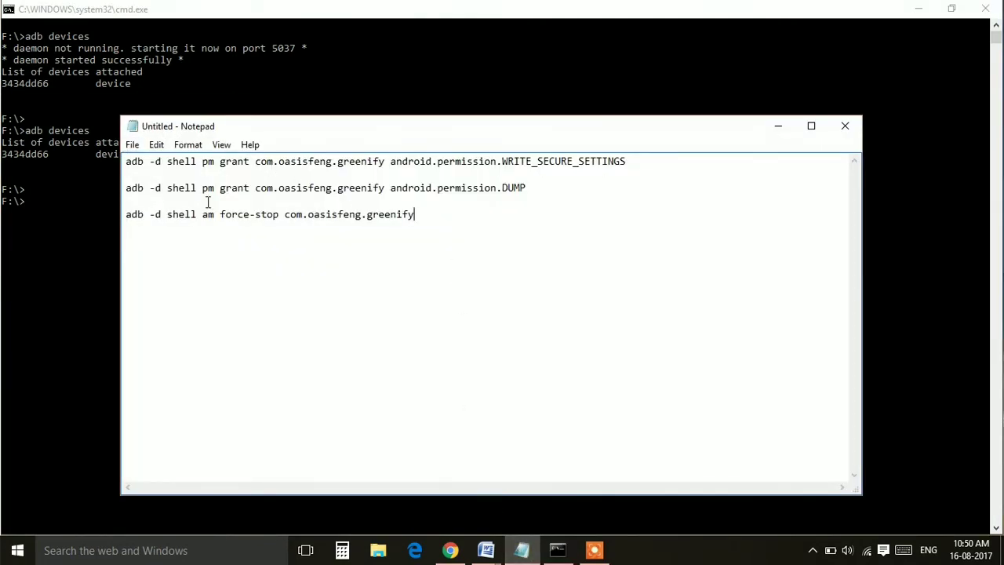
Step: Paste and run the adb command granting Greenify WRITE_SECURE_SETTINGS
mouse_move(126, 161)
left_mouse_down()
mouse_move(304, 185)
mouse_move(596, 197)
mouse_move(636, 147)
left_mouse_up()
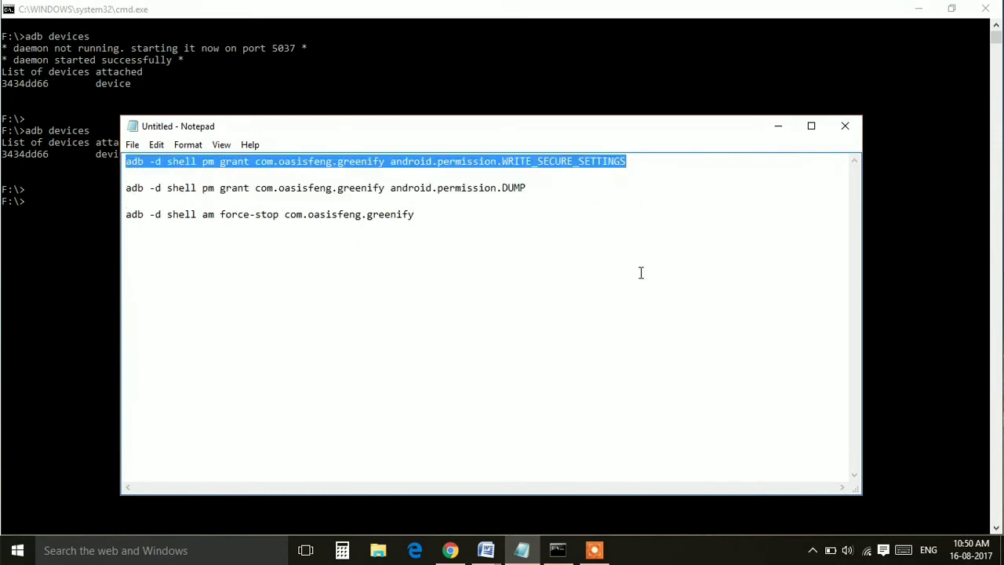
left_click(780, 126)
right_click(422, 147)
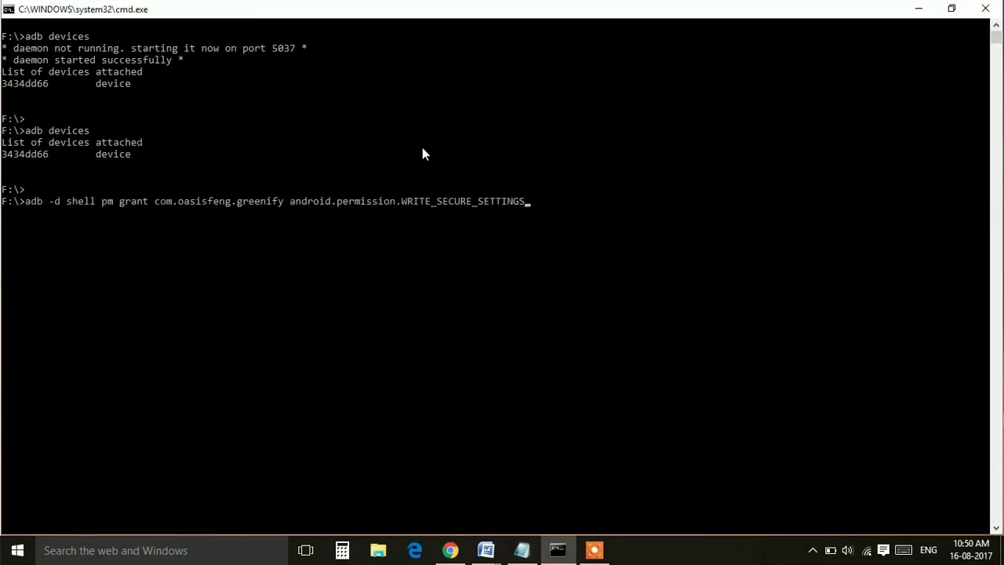
key("Return")
Step: Paste and run the adb command granting Greenify the DUMP permission
left_click(522, 550)
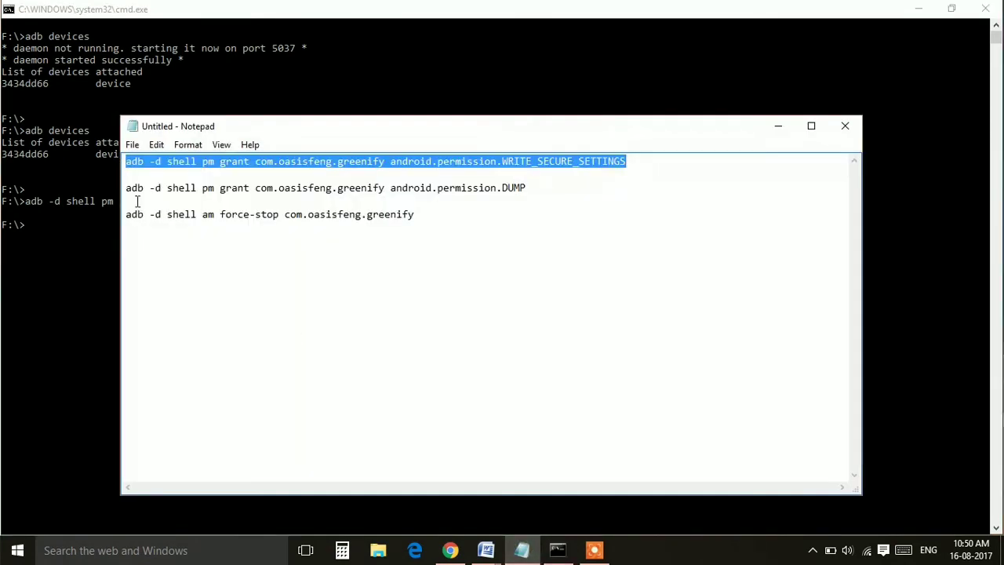
left_click(128, 189)
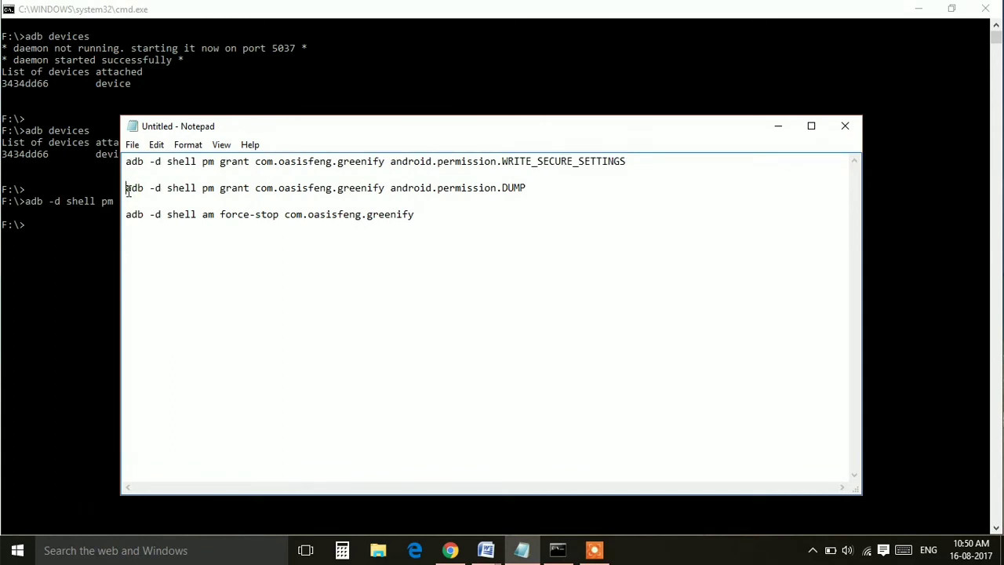
key("shift+End")
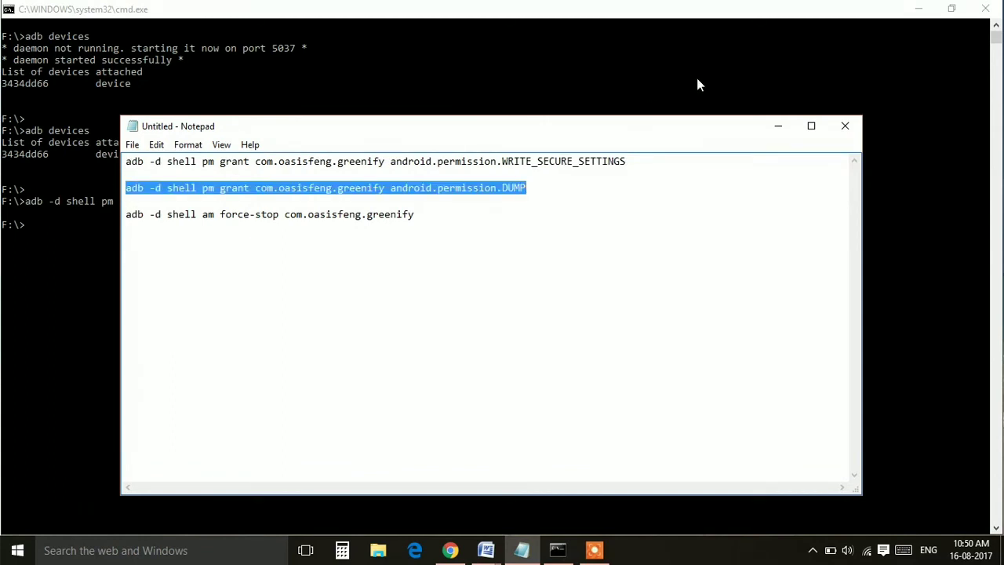
left_click(780, 126)
right_click(468, 236)
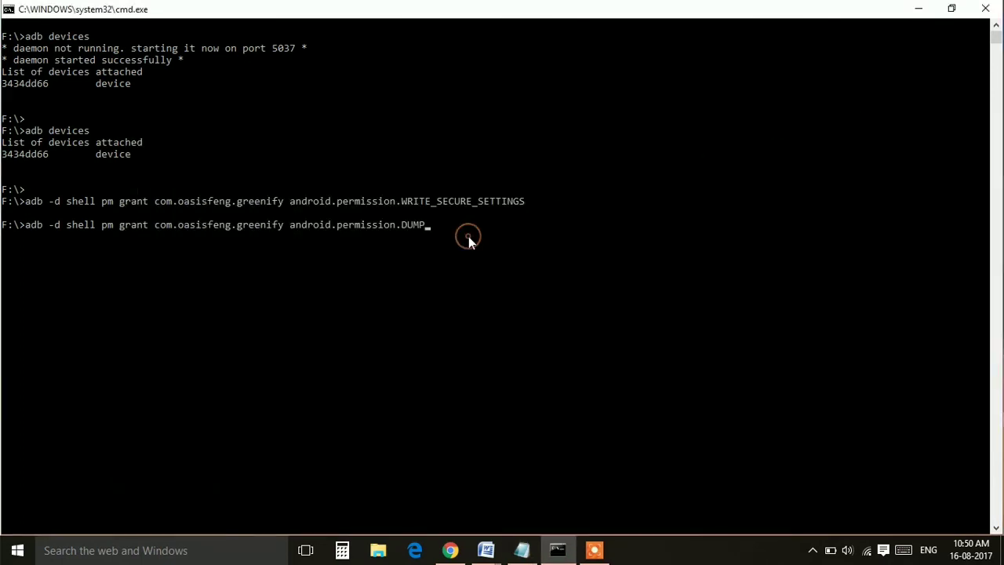
key("Return")
Step: Copy the am force-stop command from Notepad and run it to stop Greenify
left_click(521, 550)
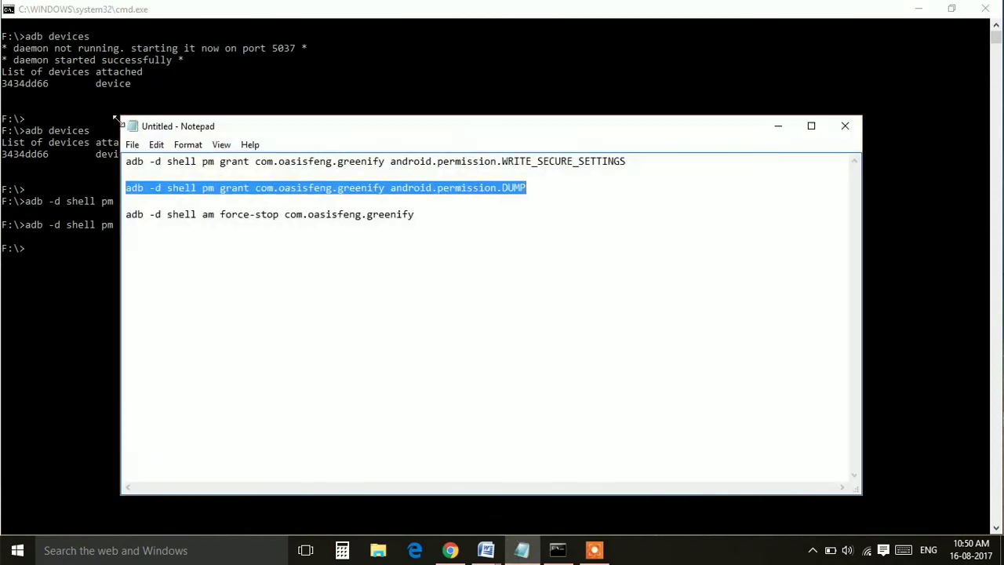
left_click(128, 218)
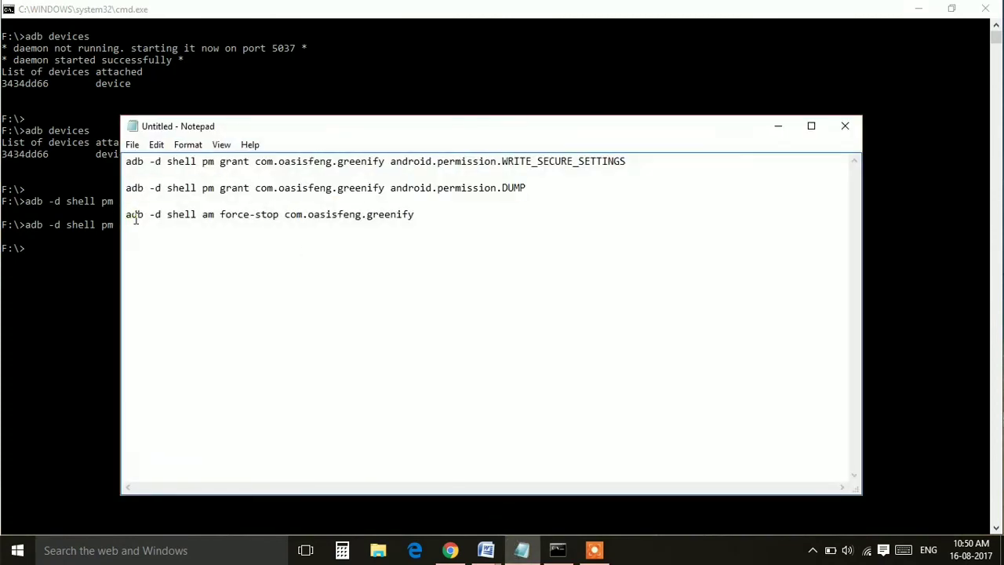
key("shift+End")
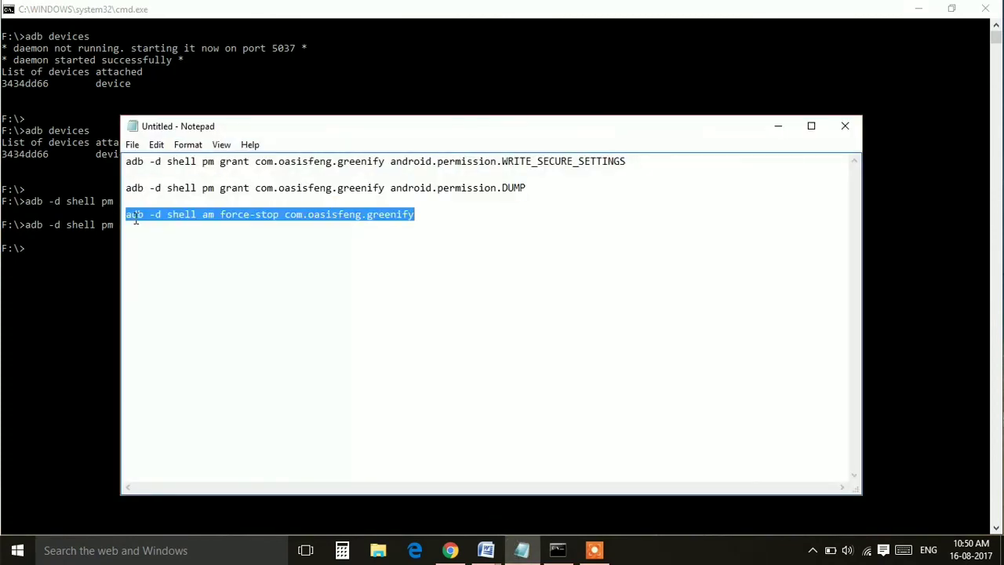
key("ctrl+c")
left_click(779, 128)
right_click(676, 140)
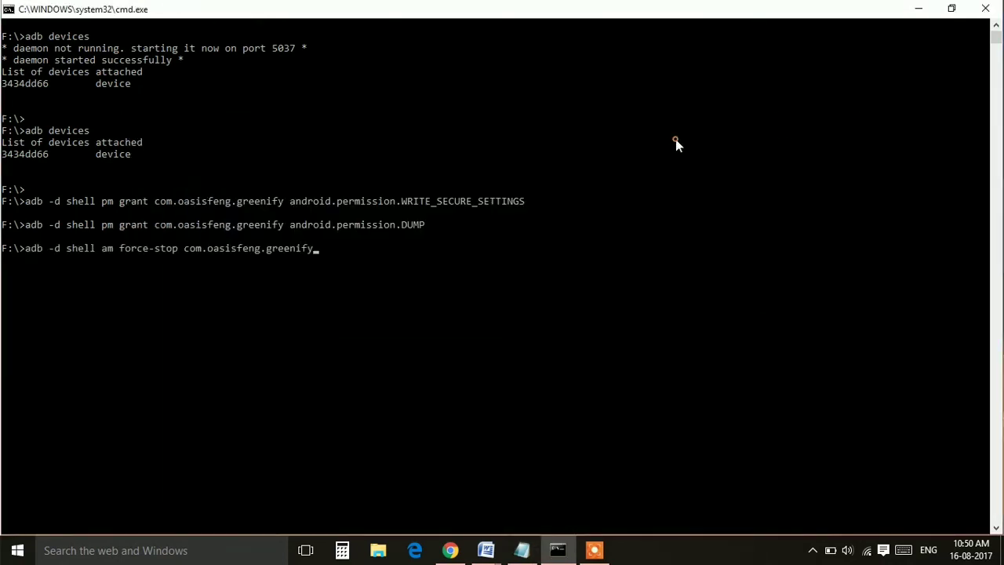
key("Return")
Step: Launch Greenify from the app drawer and go to its Aggressive Doze settings page
left_click(594, 549)
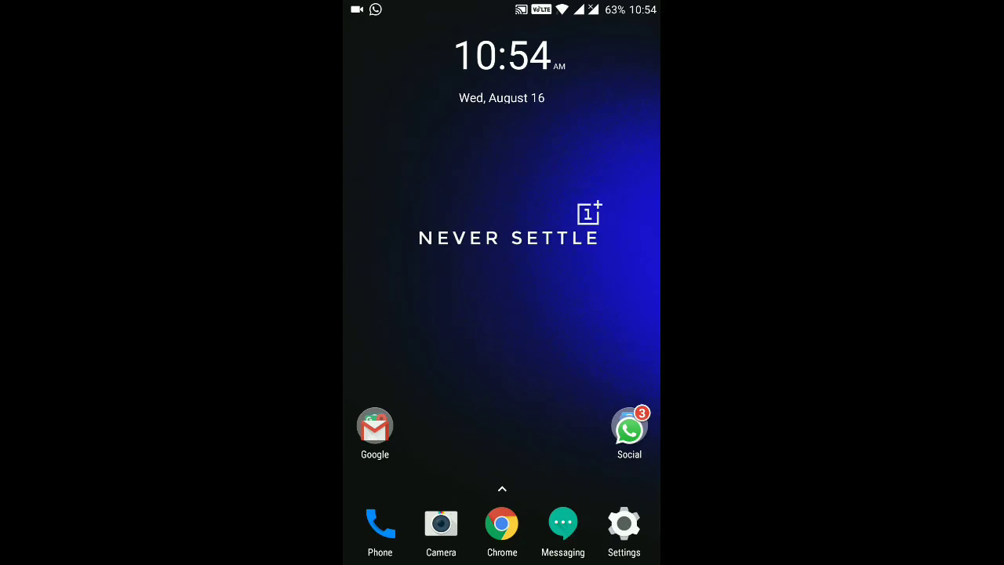
left_click_drag(502, 471, 502, 235)
scroll(502, 314, "down", 5)
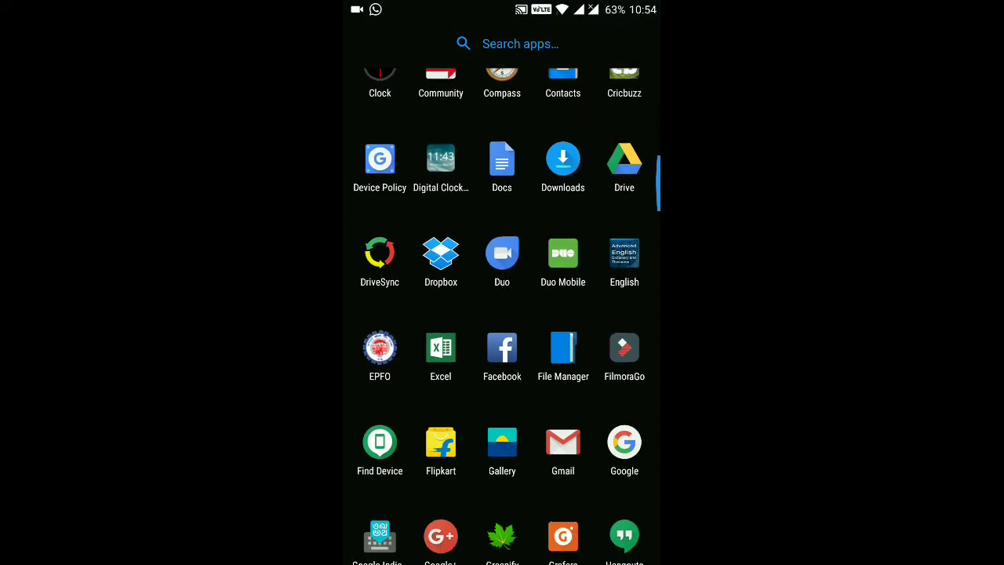
scroll(502, 314, "down", 2)
left_click(502, 407)
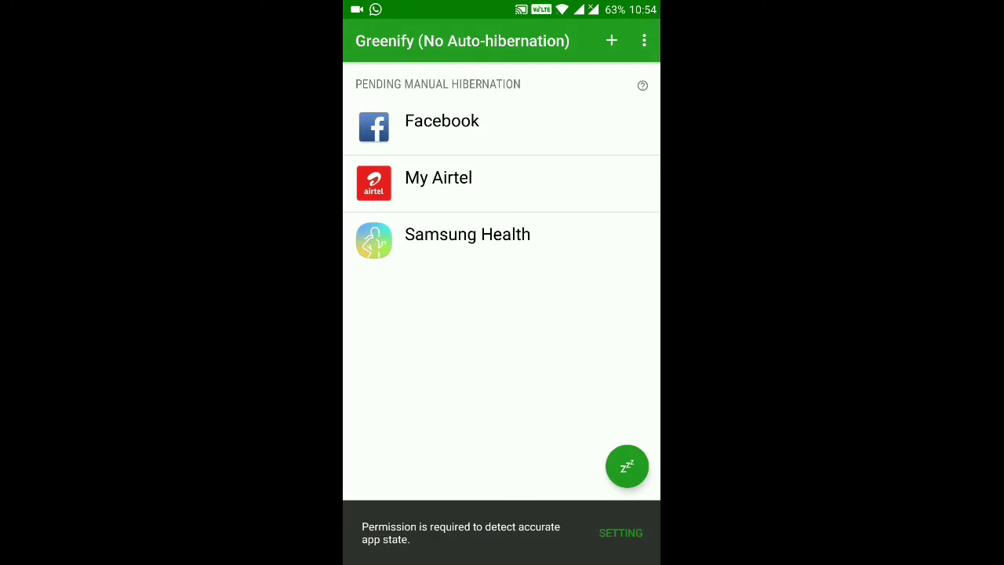
left_click(644, 41)
left_click(533, 150)
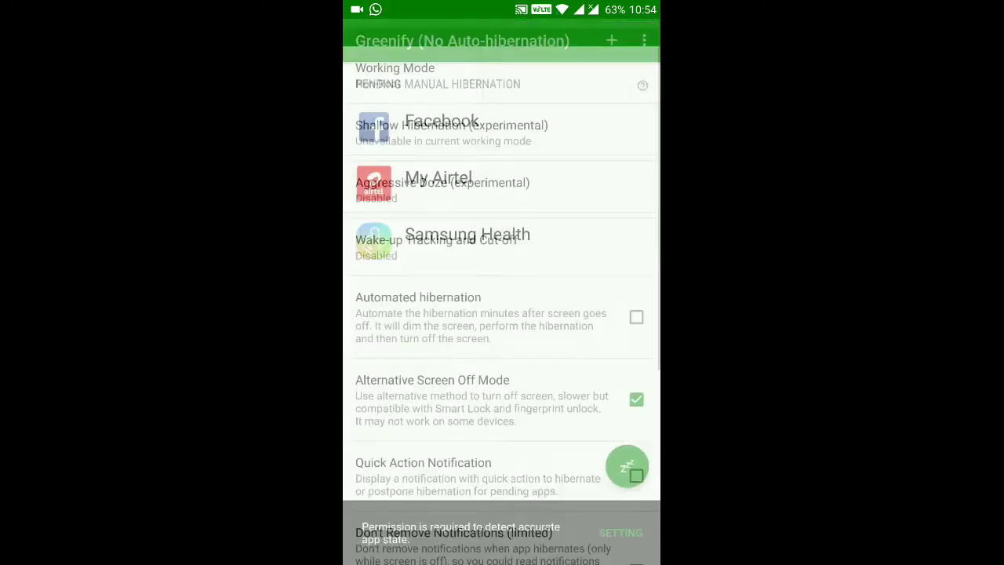
left_click(442, 161)
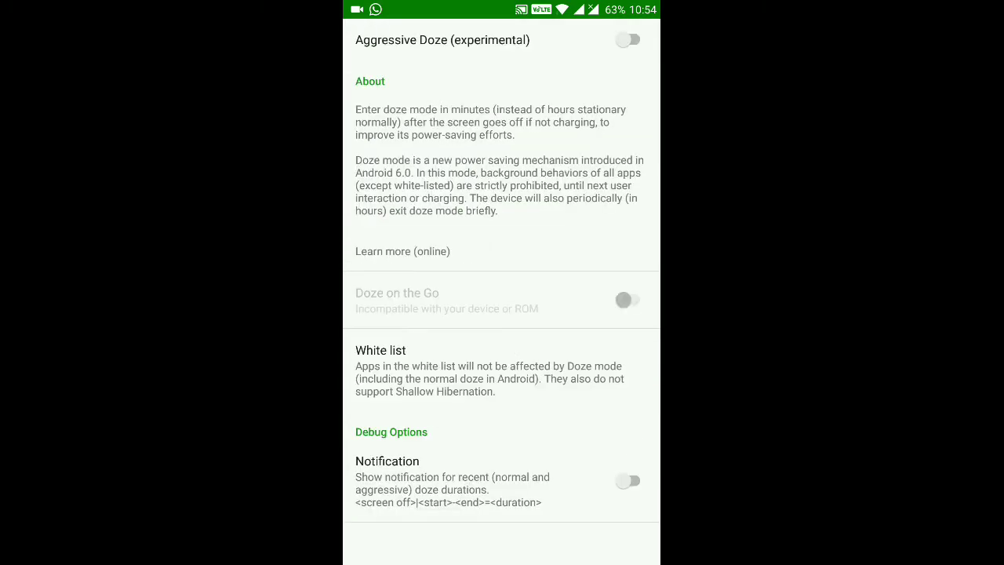
Step: Switch on Aggressive Doze and Notification debug, then return to the pending-app list
left_click(631, 39)
left_click(631, 480)
key("Escape")
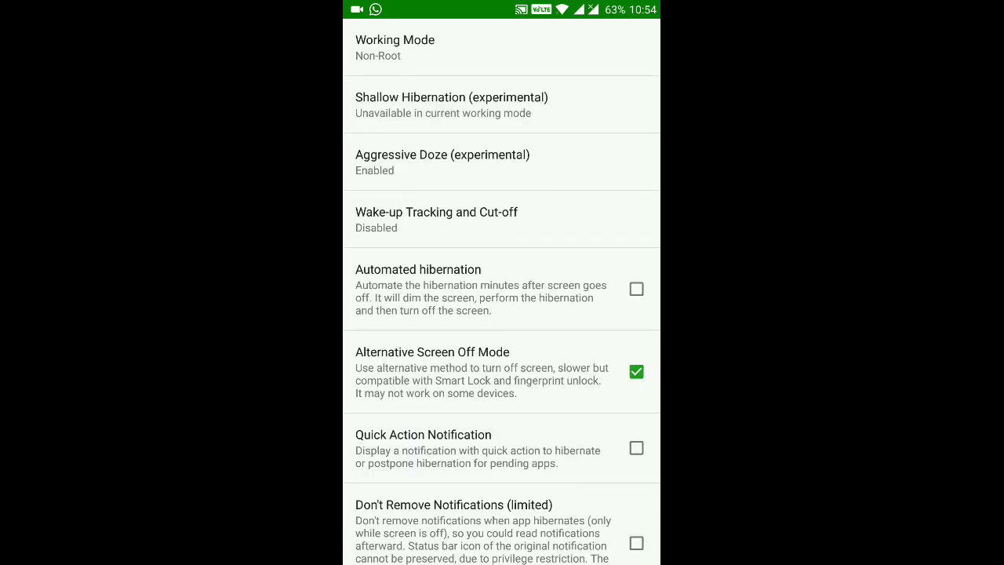
scroll(502, 314, "down", 5)
scroll(502, 314, "up", 1)
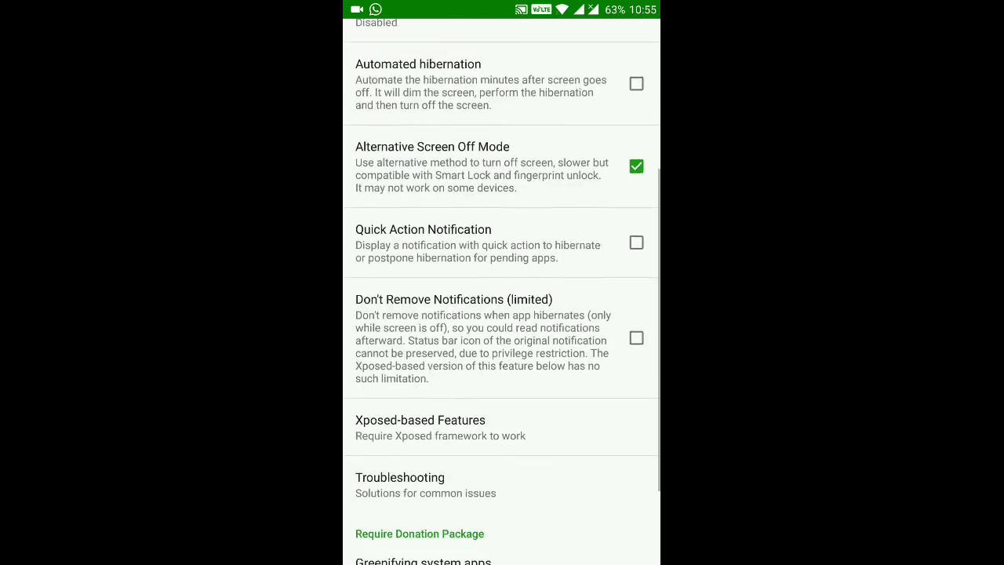
scroll(502, 290, "up", 4)
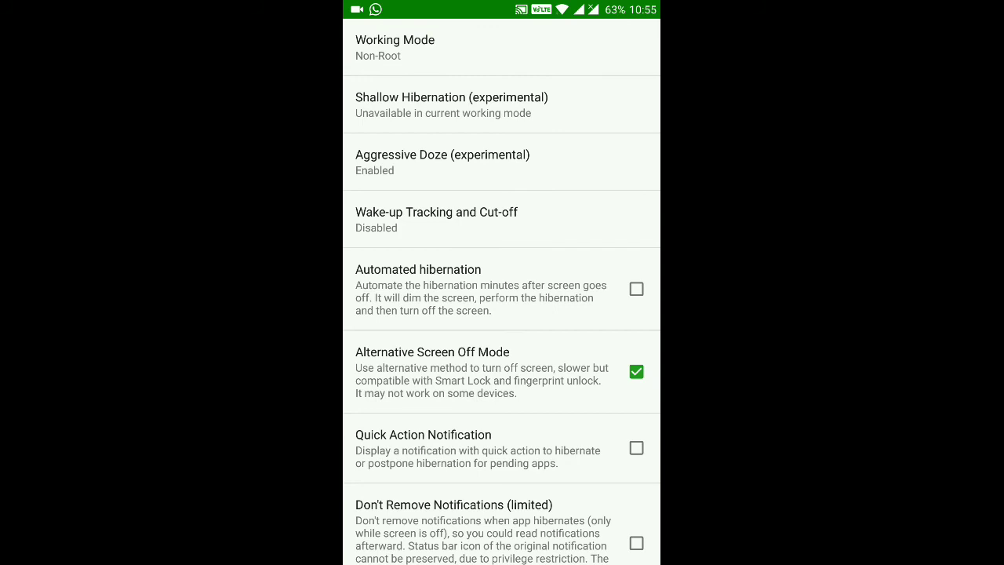
key("Escape")
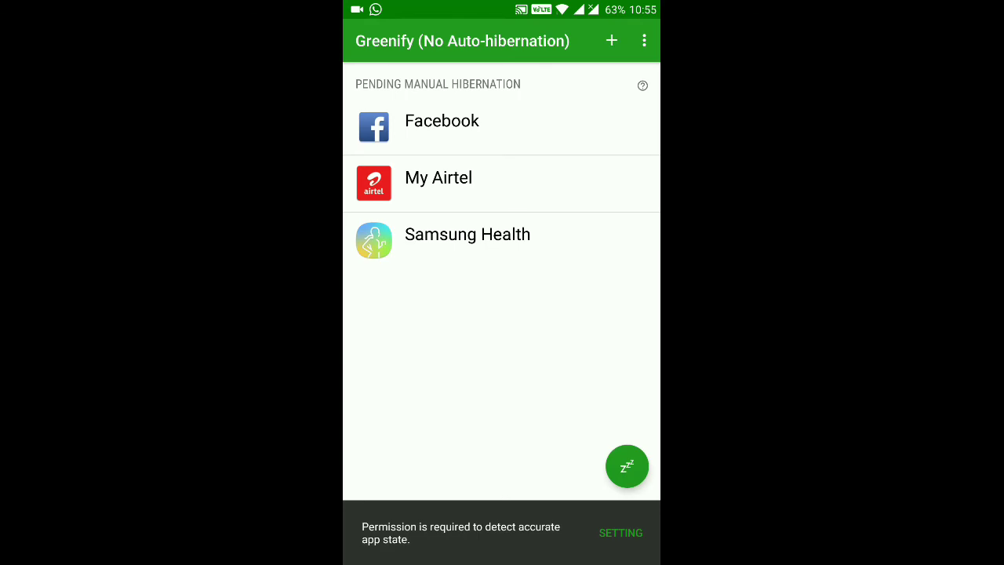
Step: Go home and expand Greenify's Doze Records notification showing a 7-minute doze
key("Escape")
key("Escape")
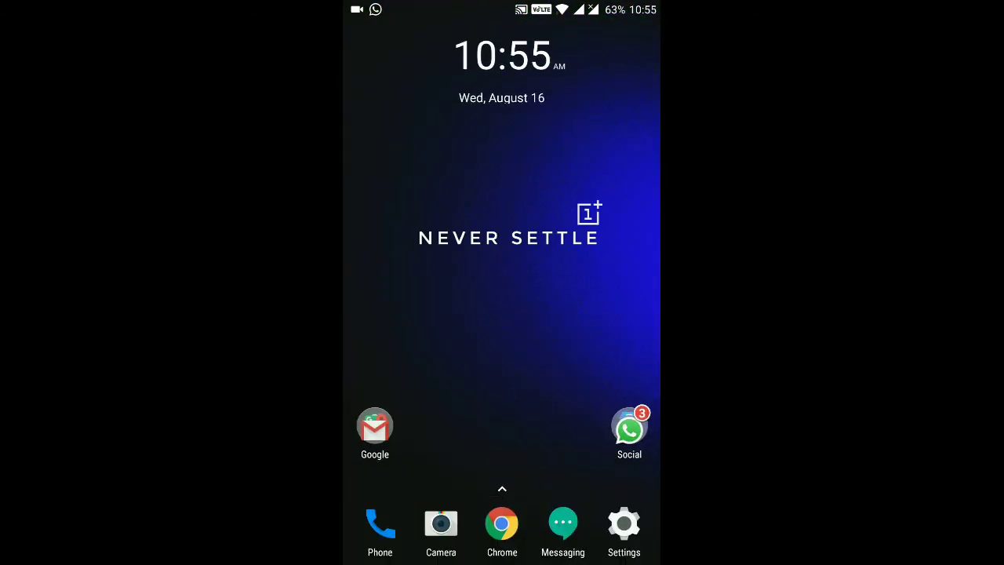
left_click_drag(502, 4, 501, 235)
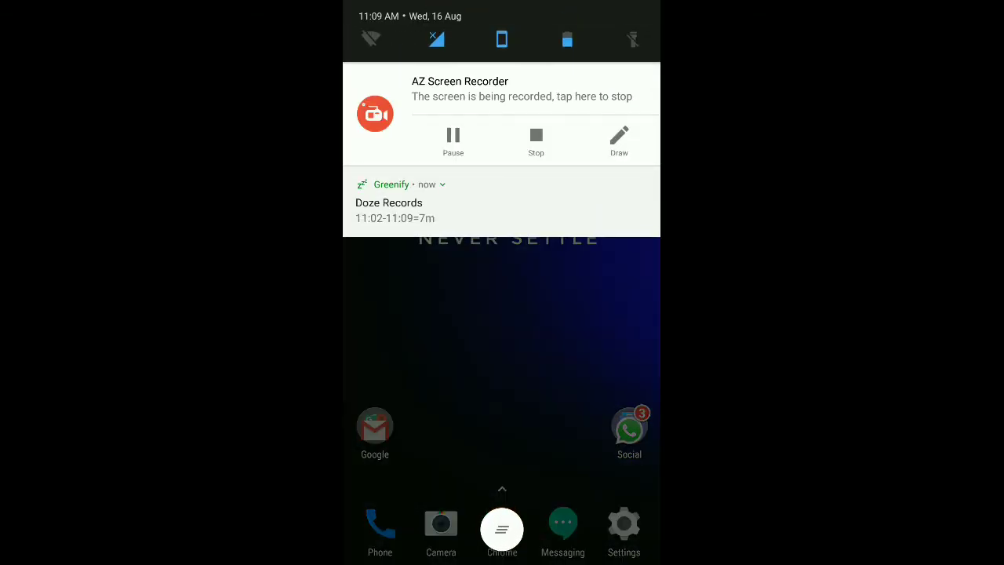
left_click_drag(502, 235, 502, 245)
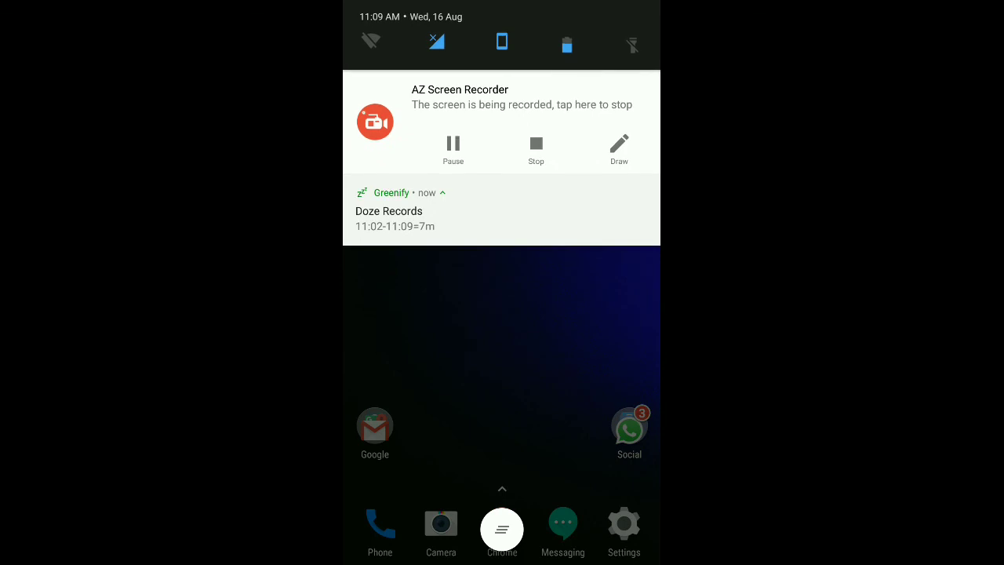